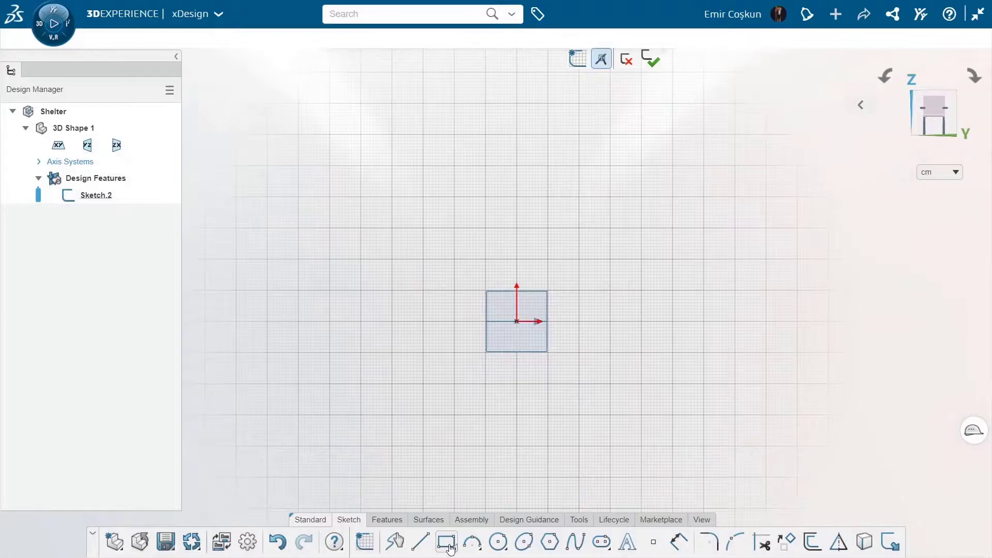
# Step: Sketch a rectangle rising from the horizontal axis and constrain its bottom edge's midpoint to the origin
pyautogui.click(424, 322)
pyautogui.click(636, 132)
pyautogui.click(575, 324)
pyautogui.click(517, 322)
pyautogui.click(567, 273)
# Step: Dimension the rectangle's height to 120 cm and constrain its side and bottom edges to equal length
pyautogui.click(628, 261)
pyautogui.click(612, 236)
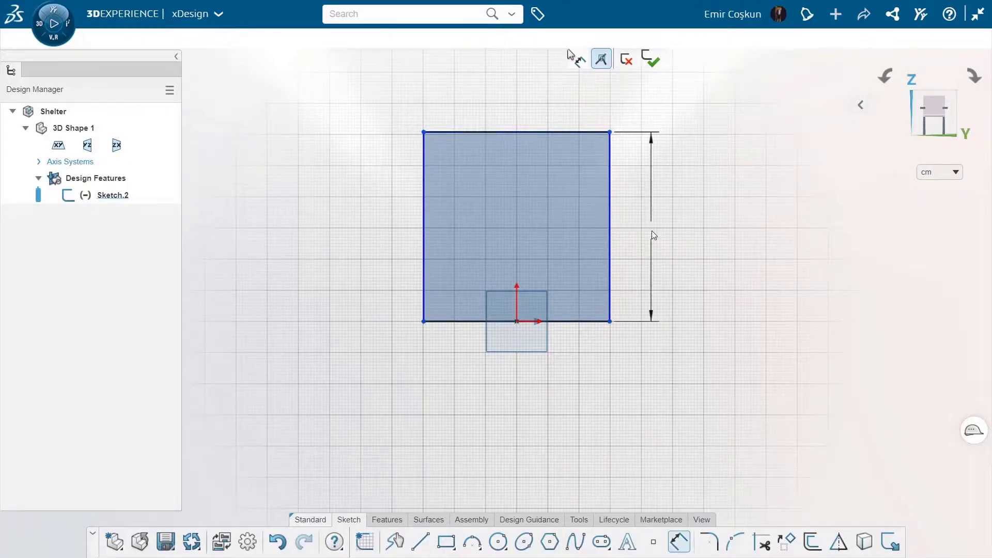
pyautogui.press('Return')
pyautogui.click(611, 286)
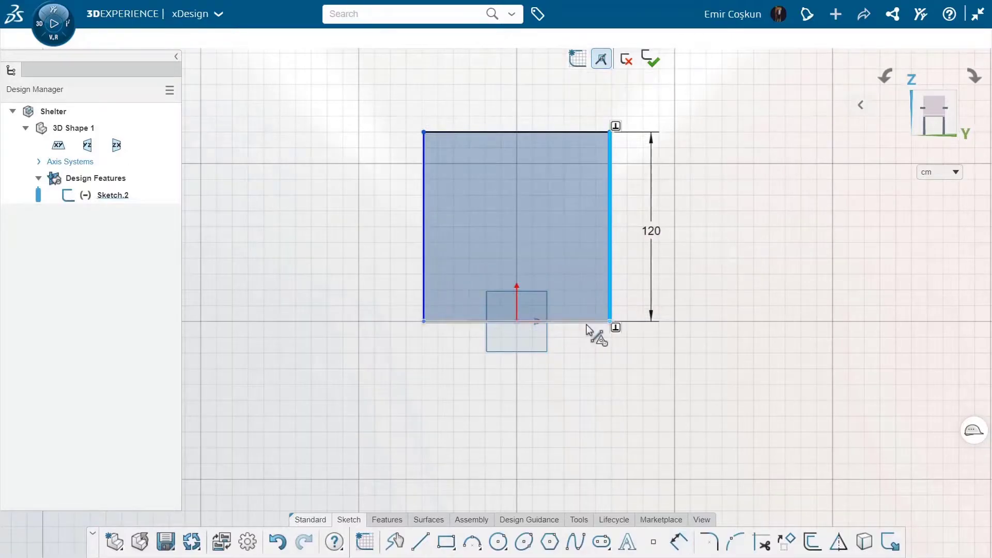
pyautogui.click(651, 278)
pyautogui.click(464, 84)
pyautogui.scroll(1, 464, 84)
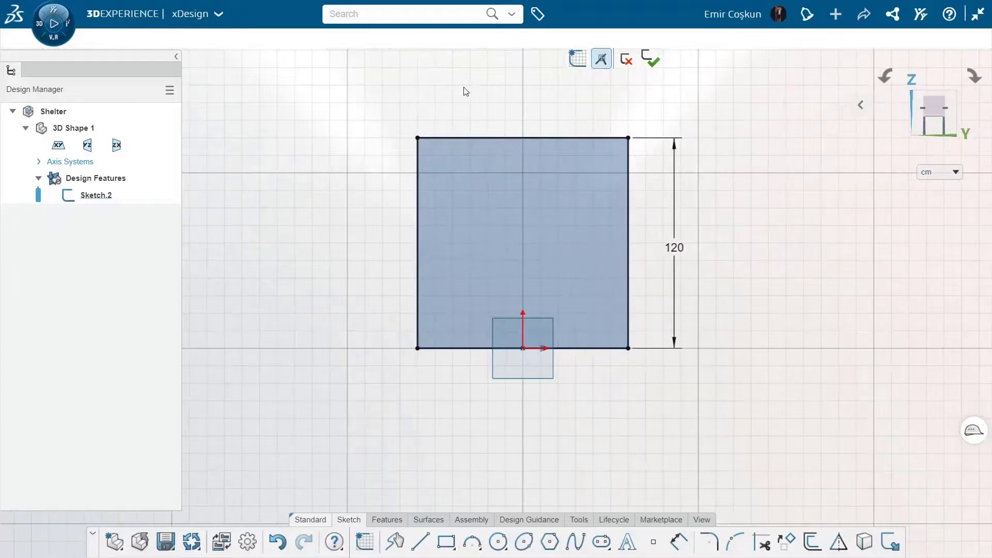
# Step: Draw two sloped lines from the rectangle's upper corners meeting at a peak above the vertical axis
pyautogui.keyDown('ctrl'); pyautogui.moveTo(482, 105); pyautogui.dragTo(463, 159, button='middle'); pyautogui.keyUp('ctrl')
pyautogui.click(421, 542)
pyautogui.click(398, 194)
pyautogui.click(502, 70)
pyautogui.doubleClick(608, 194)
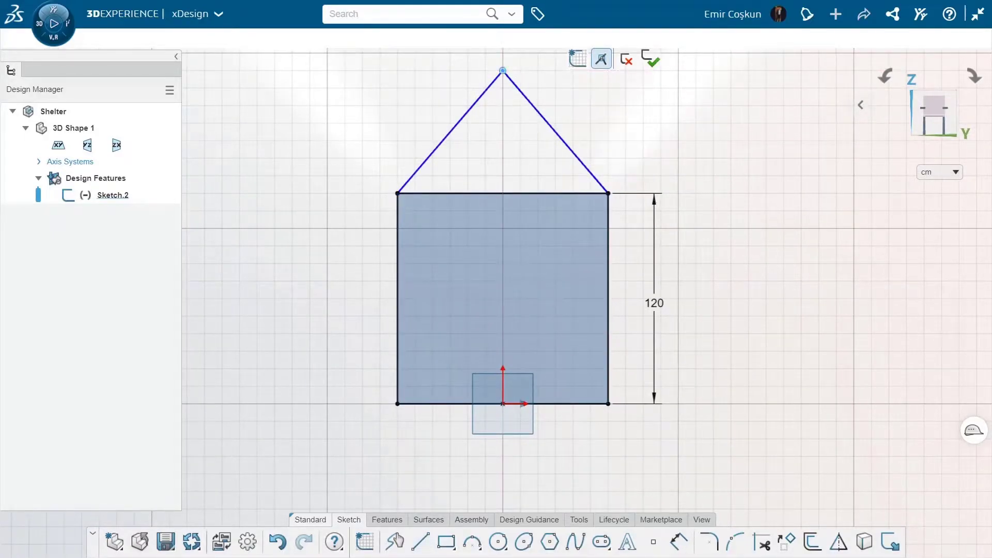
# Step: Align the peak vertically with the origin and set its height above the rectangle's top edge to 30 cm
pyautogui.click(505, 407)
pyautogui.click(554, 355)
pyautogui.click(453, 172)
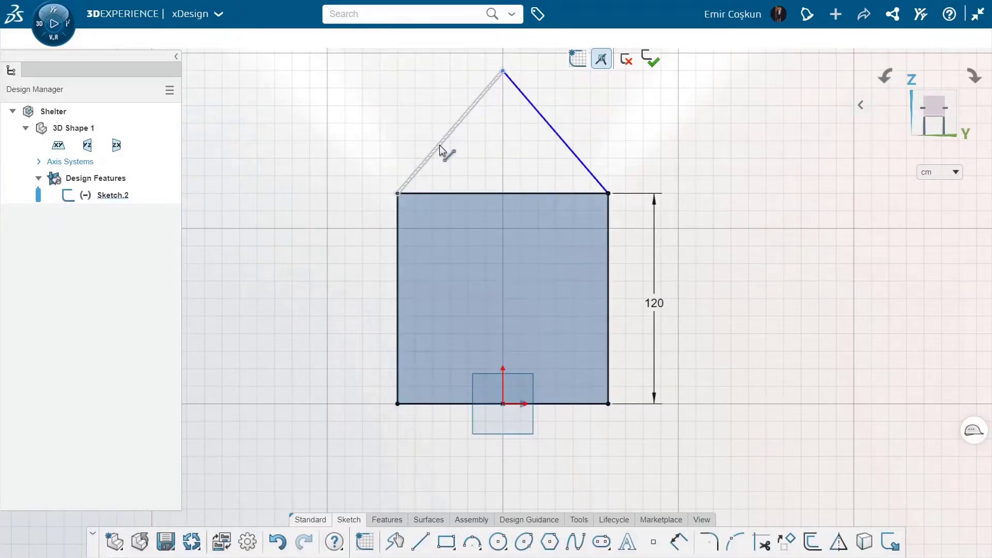
pyautogui.click(491, 194)
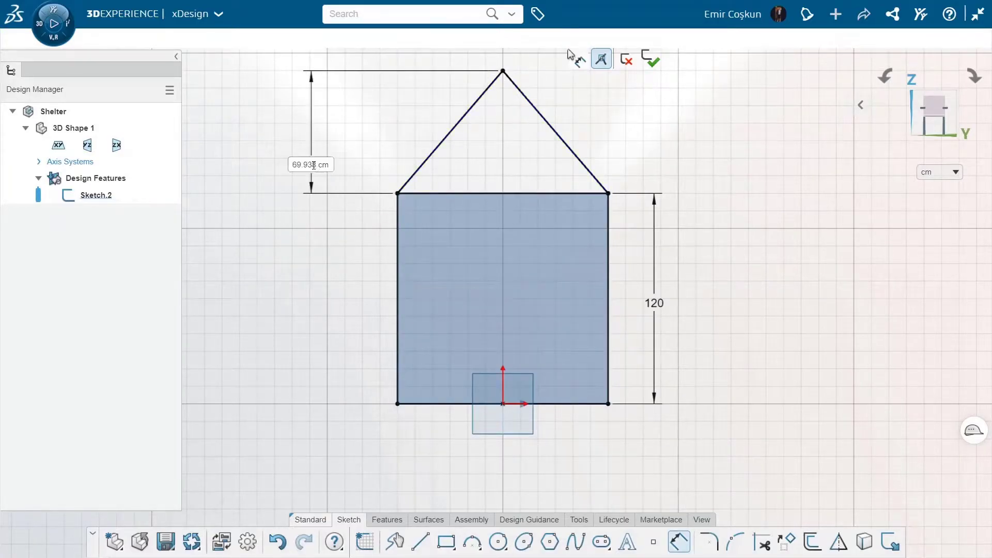
pyautogui.write('30')
pyautogui.press('Return')
# Step: Extrude the house profile 110 cm as a solid, symmetrically about its sketch plane
pyautogui.click(387, 519)
pyautogui.click(433, 541)
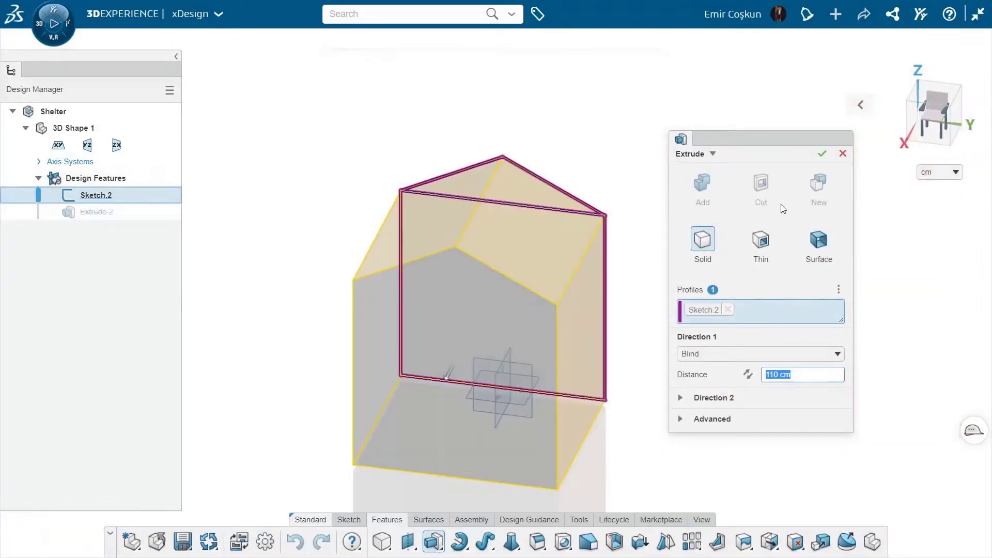
pyautogui.click(727, 356)
pyautogui.click(699, 385)
pyautogui.click(822, 153)
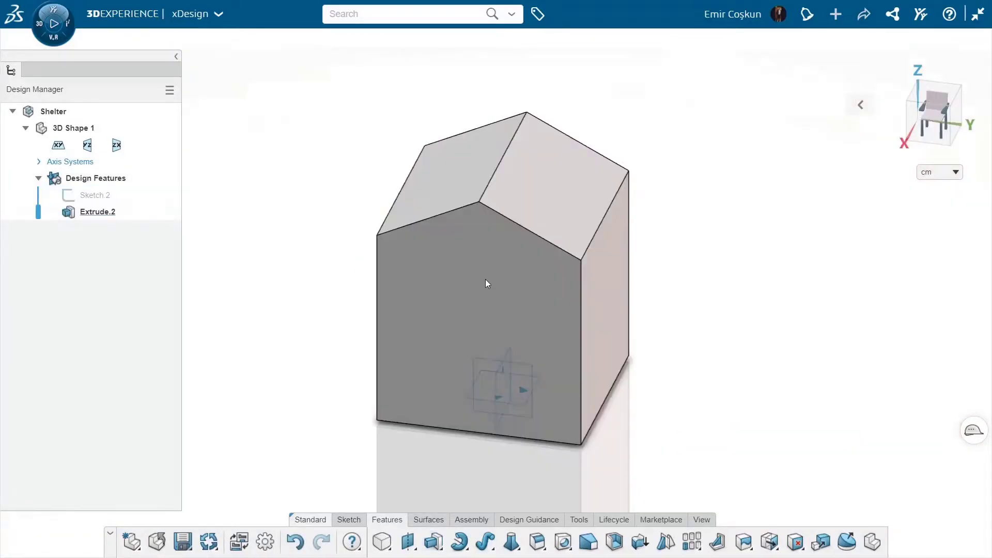
# Step: Start a sketch on the gable face and draw an outward horizontal eave line about 18 cm long plus a sloped line above the ridge
pyautogui.click(538, 268)
pyautogui.click(586, 217)
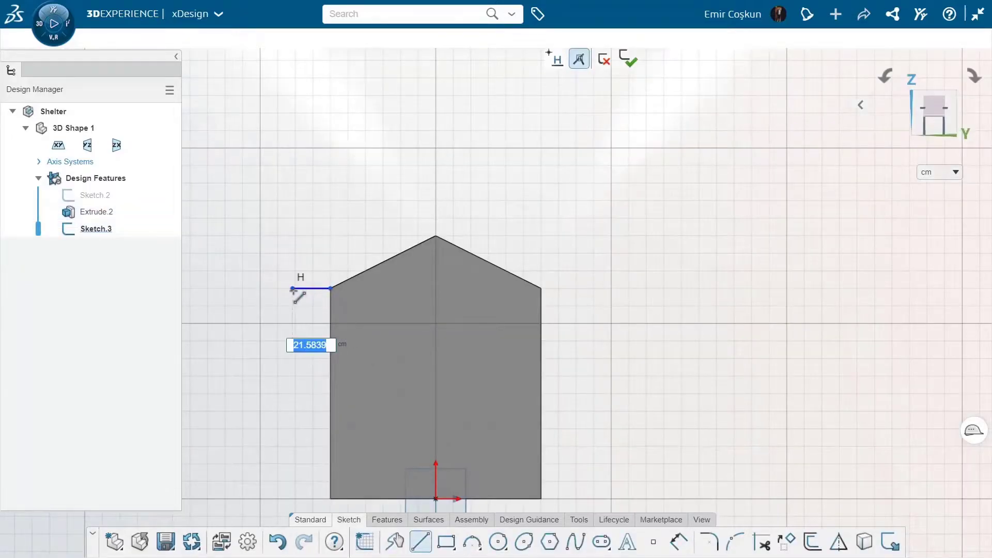
pyautogui.click(299, 290)
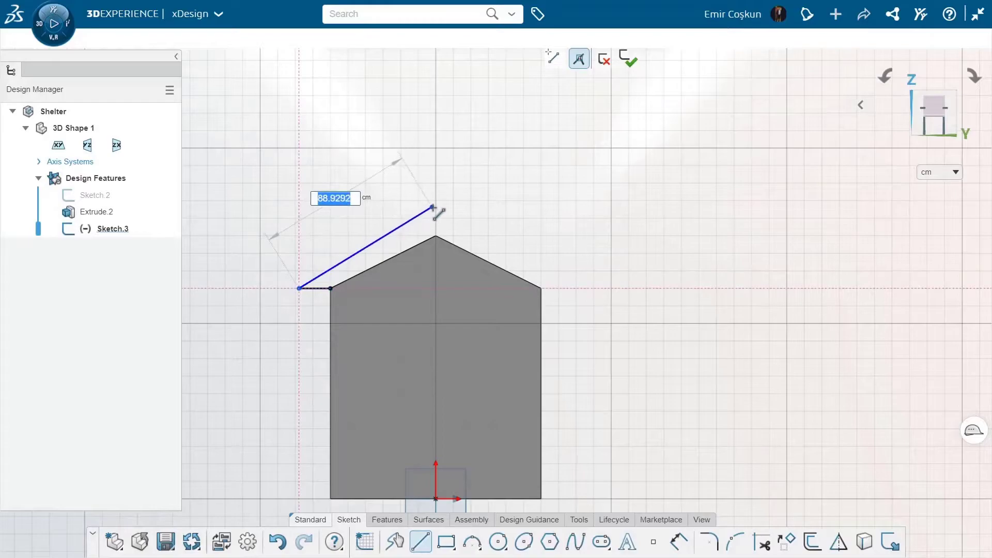
pyautogui.click(436, 207)
pyautogui.press('Escape')
# Step: Constrain the sloped sketch line parallel to the left roof edge of the house
pyautogui.click(398, 255)
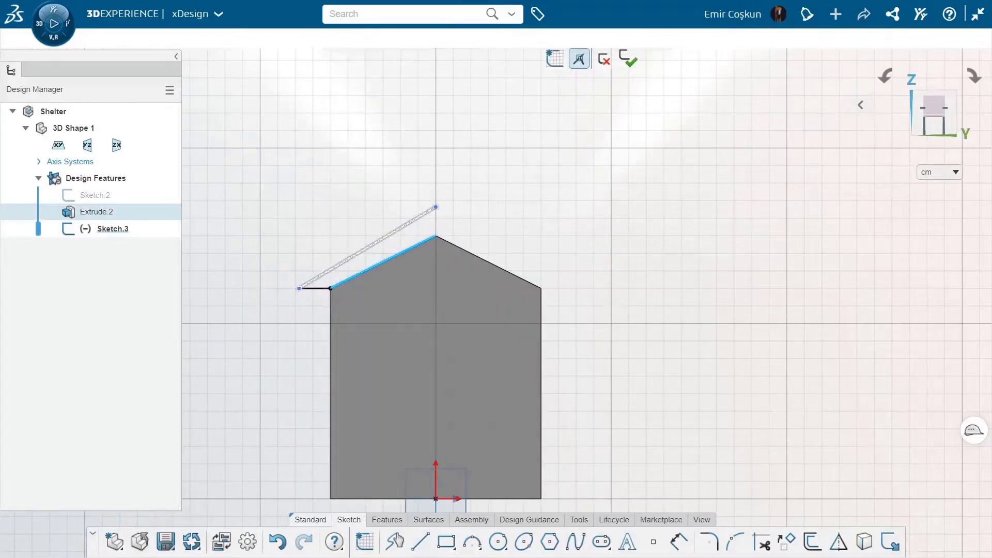
pyautogui.click(403, 227)
pyautogui.click(510, 167)
pyautogui.scroll(3, 333, 290)
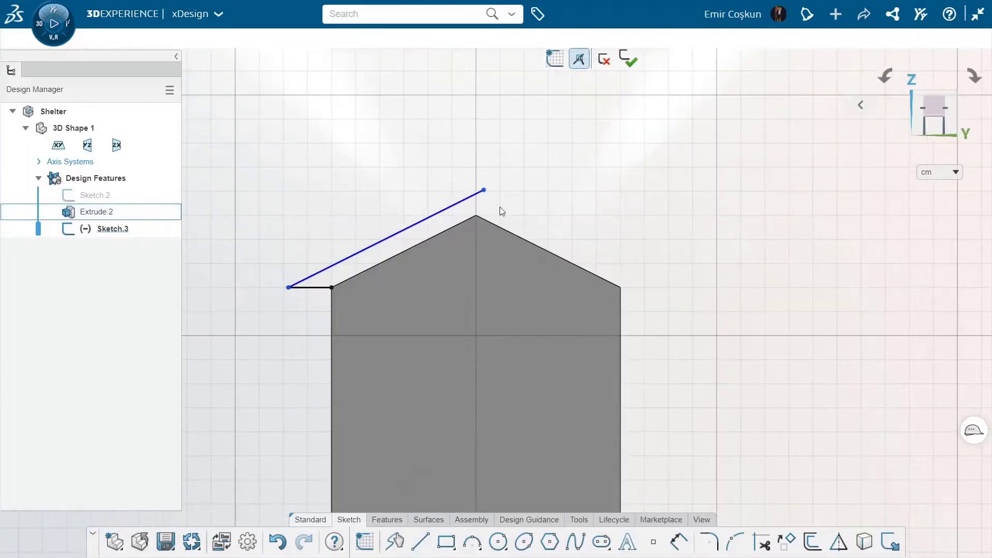
# Step: Align the sloped line's upper end vertically with the ridge point and set the eave line's length to 15 cm
pyautogui.click(476, 214)
pyautogui.click(524, 168)
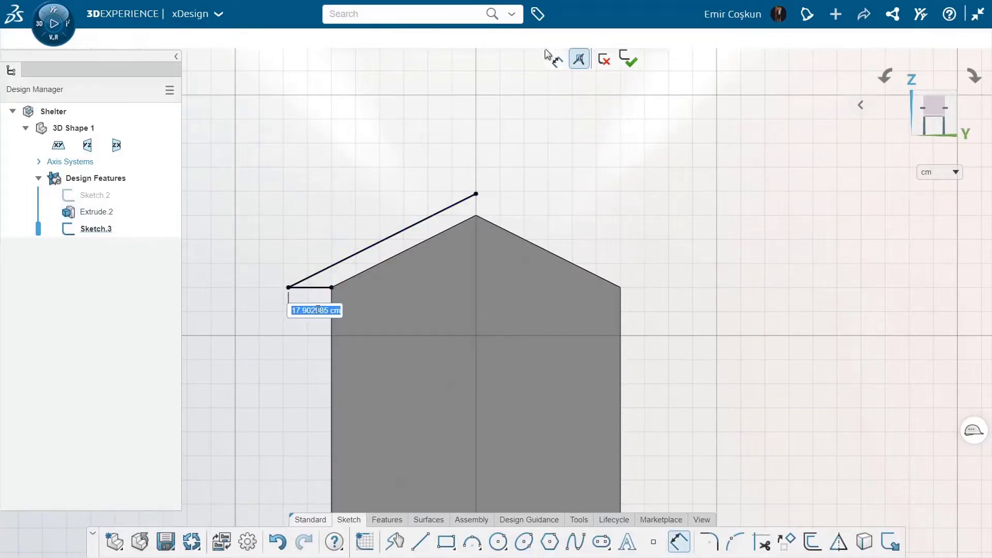
pyautogui.press('Return')
pyautogui.scroll(-2, 447, 318)
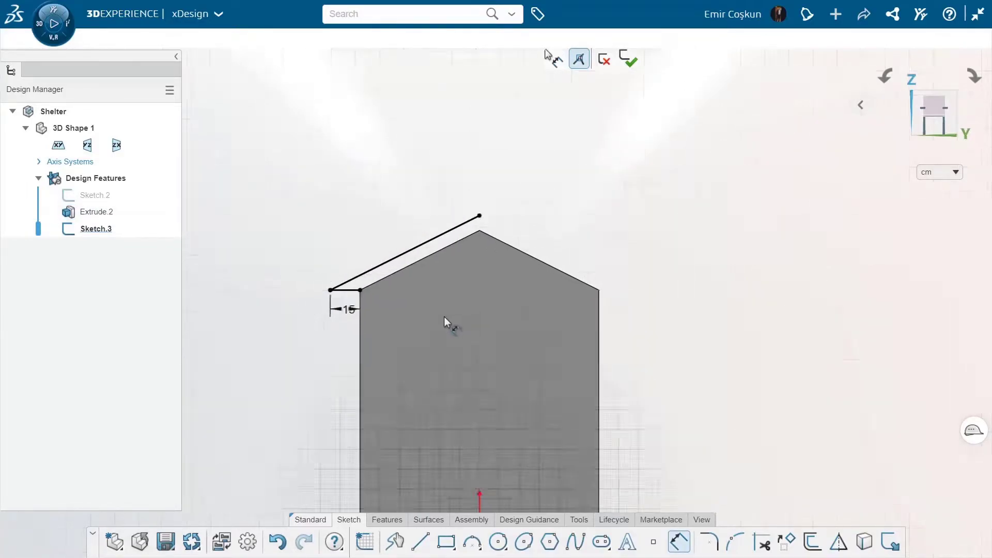
# Step: Mirror the sloped line and the eave line about the sketch's vertical axis
pyautogui.click(845, 546)
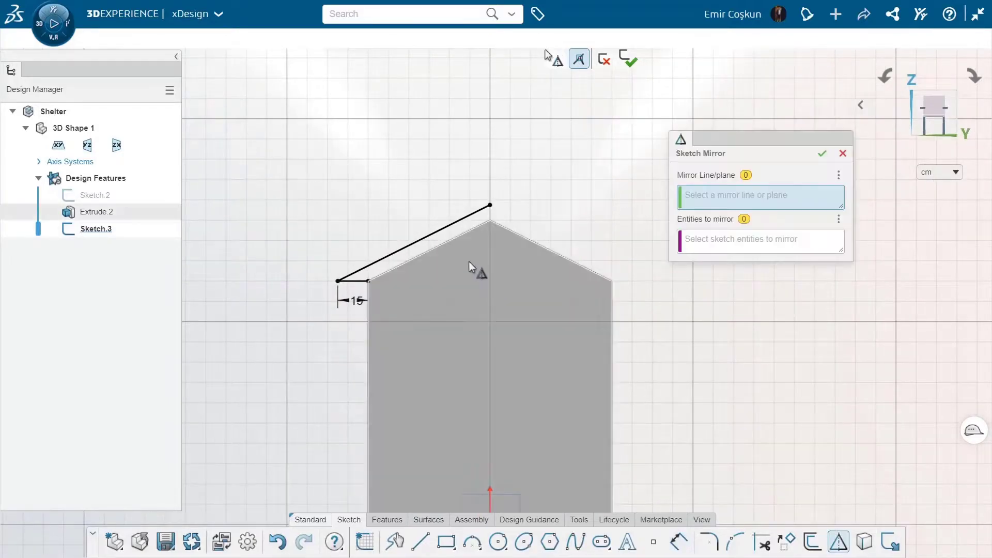
pyautogui.scroll(-2, 499, 450)
pyautogui.click(492, 465)
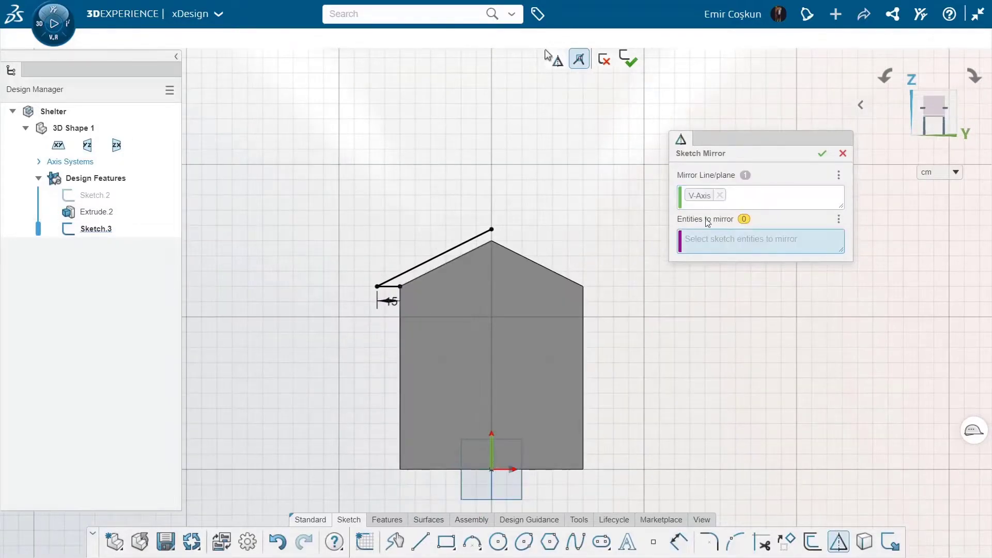
pyautogui.click(393, 287)
pyautogui.click(822, 154)
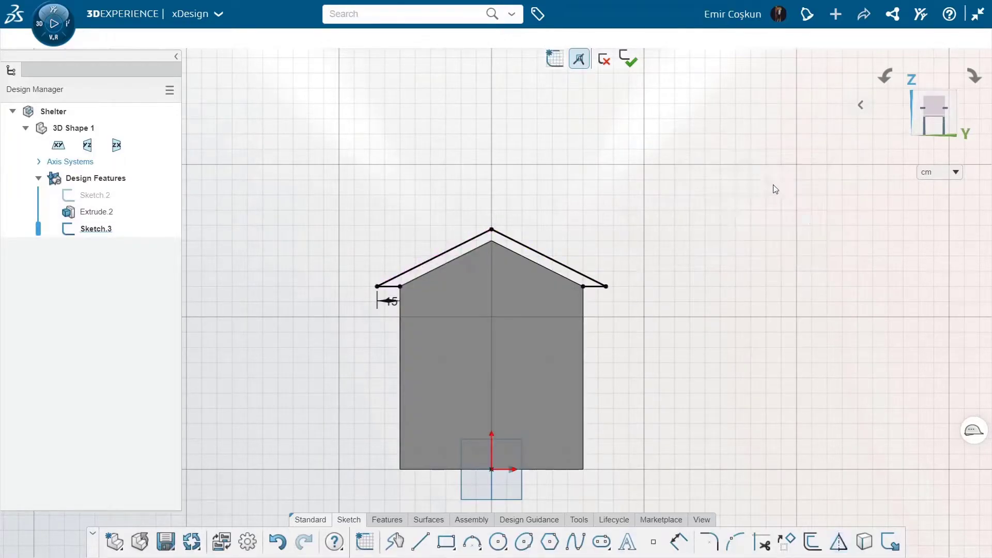
# Step: Project the gable face's outline into the sketch and trim away its side and bottom lines, keeping the two roof edges
pyautogui.click(859, 540)
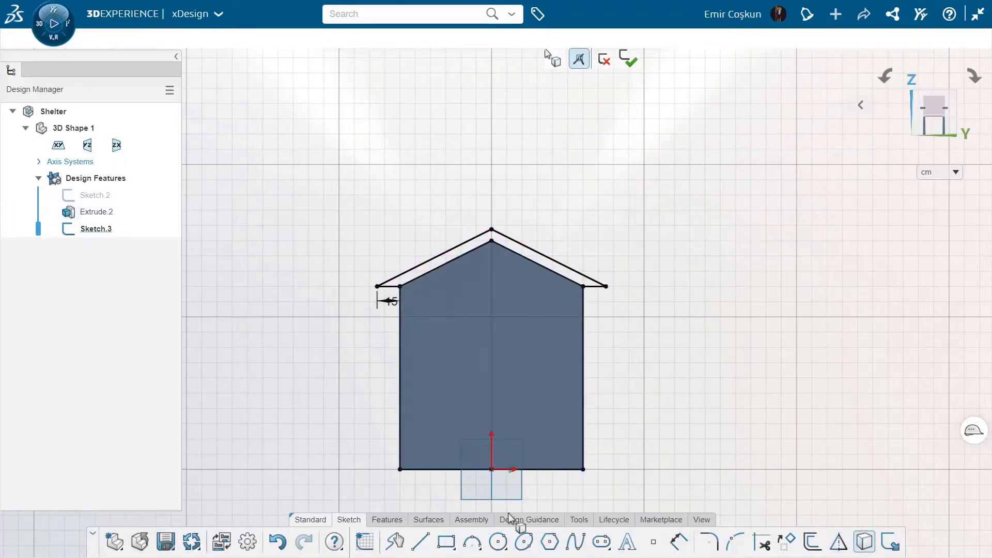
pyautogui.click(760, 543)
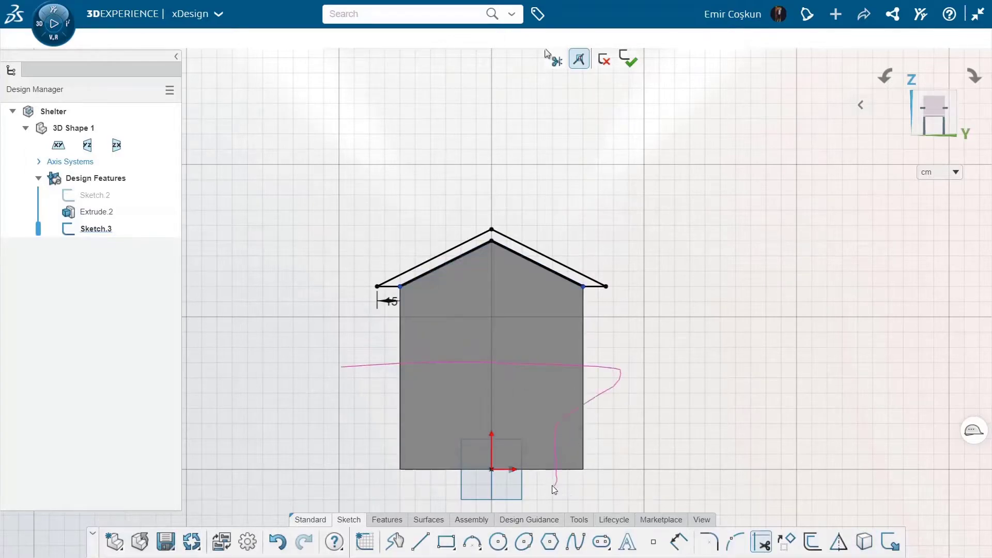
pyautogui.scroll(4, 504, 269)
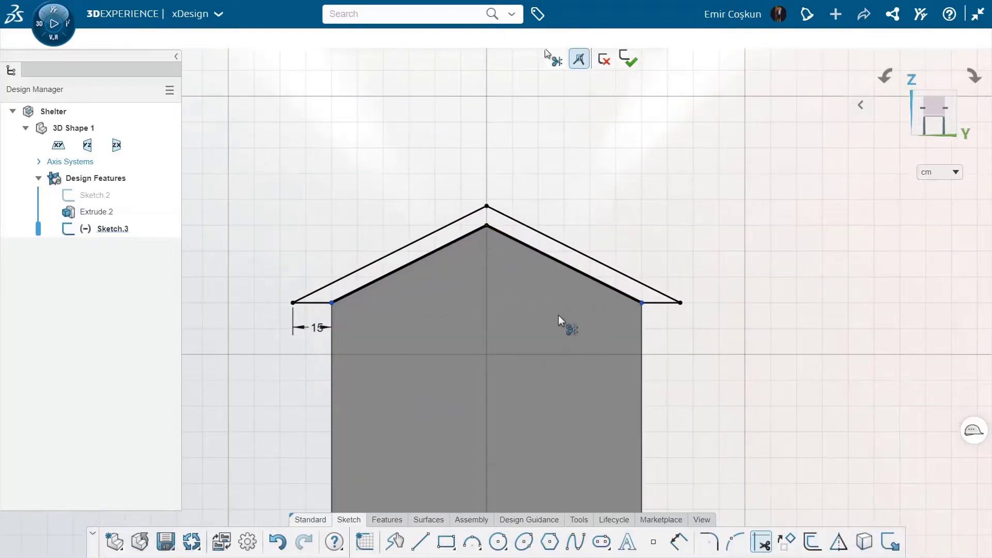
# Step: Set up an added solid Blind extrusion of the roof profile, reversed over the house, with a distance of 115 cm
pyautogui.click(387, 520)
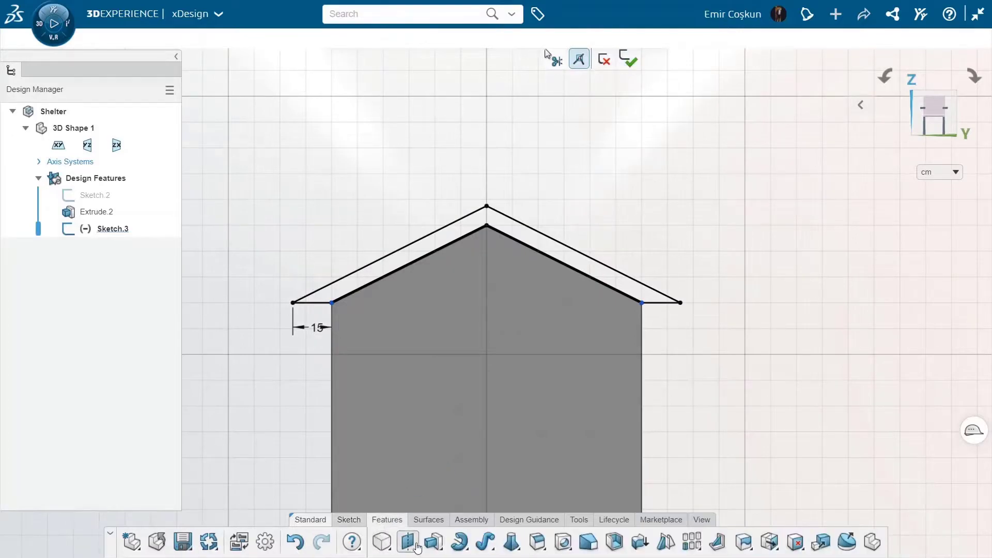
pyautogui.click(433, 541)
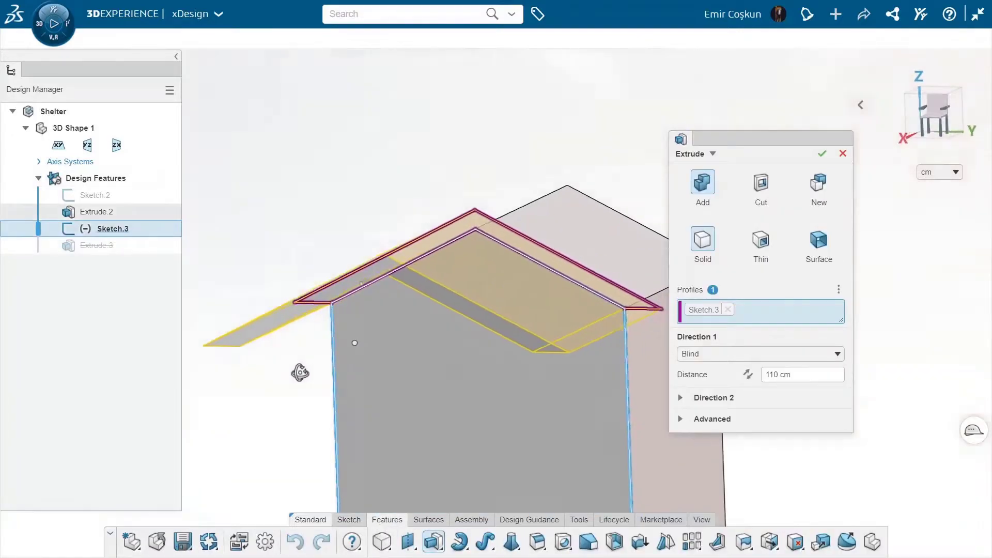
pyautogui.click(753, 354)
pyautogui.click(721, 387)
pyautogui.click(812, 374)
pyautogui.click(789, 357)
pyautogui.click(718, 372)
pyautogui.click(748, 375)
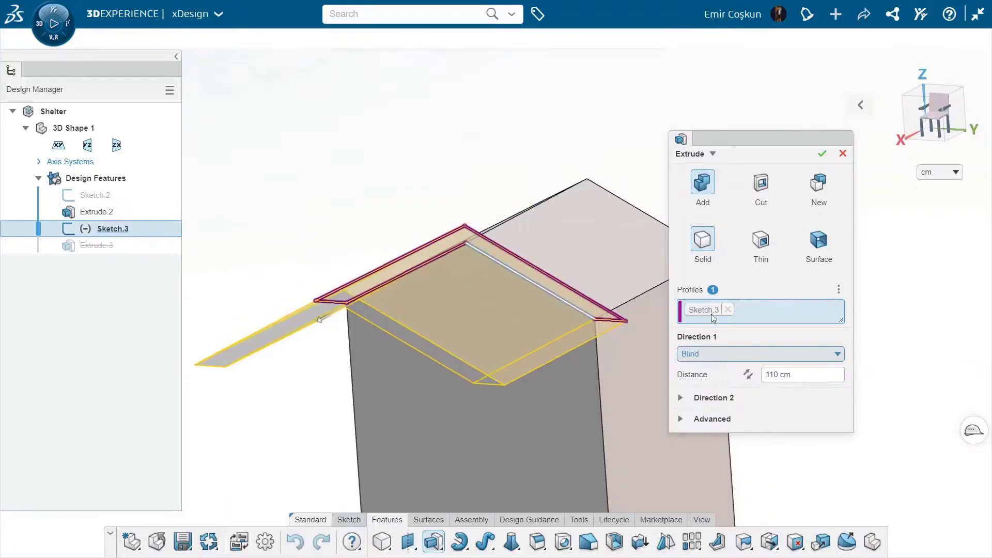
pyautogui.moveTo(580, 284); pyautogui.dragTo(643, 383, button='middle')
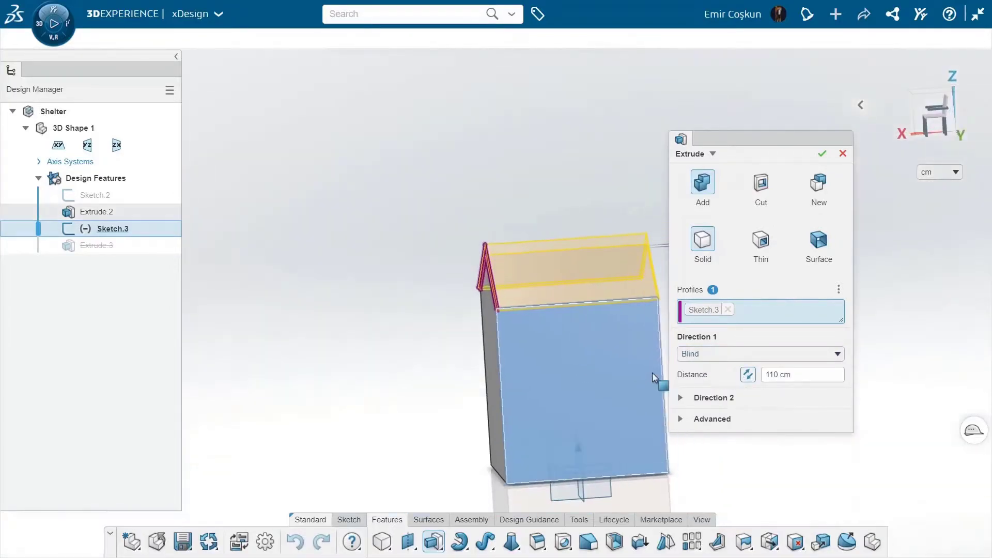
pyautogui.click(802, 375)
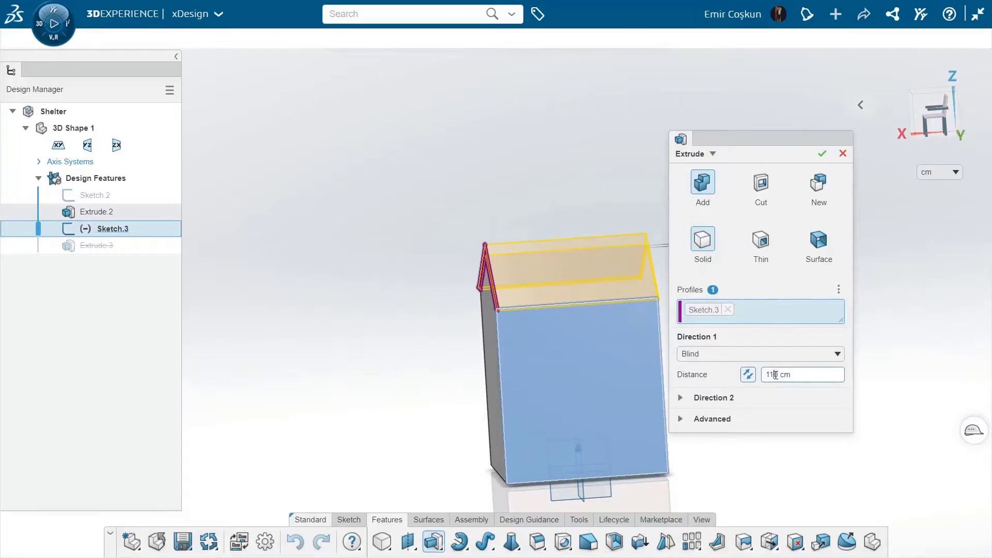
pyautogui.write('115')
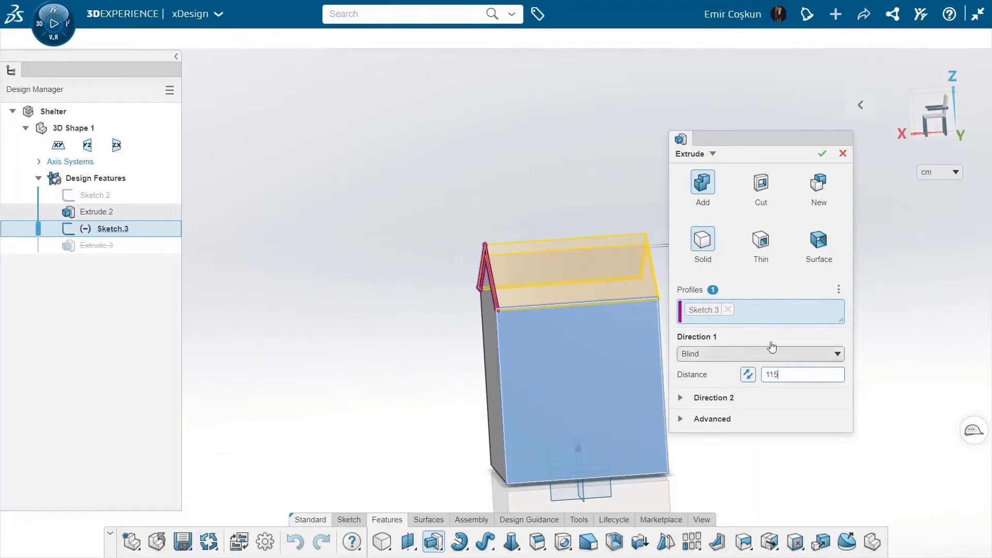
# Step: Add a Blind second direction to the roof extrusion for a short overhang beyond the front face, and finish the feature
pyautogui.click(682, 398)
pyautogui.click(716, 416)
pyautogui.click(711, 448)
pyautogui.click(805, 438)
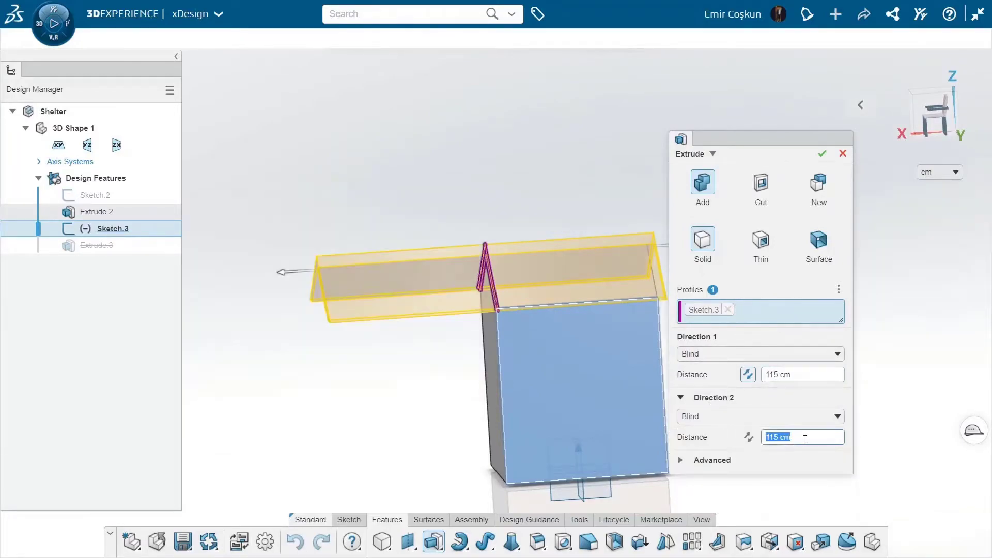
pyautogui.click(821, 153)
# Step: Start a sketch on the house's front face and draw a semicircular arc centred on the vertical axis for the door's top
pyautogui.moveTo(695, 334); pyautogui.dragTo(765, 317, button='middle')
pyautogui.click(481, 401)
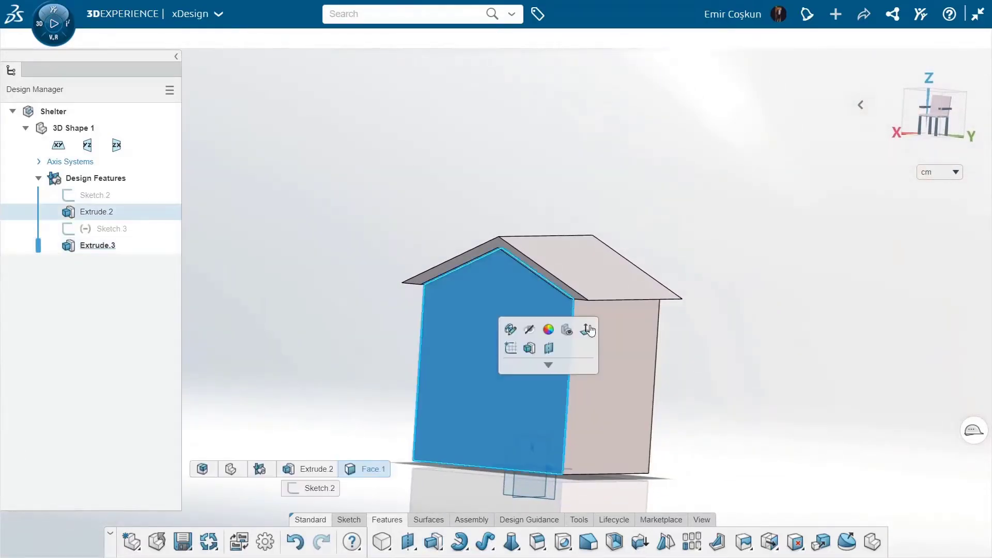
pyautogui.click(510, 352)
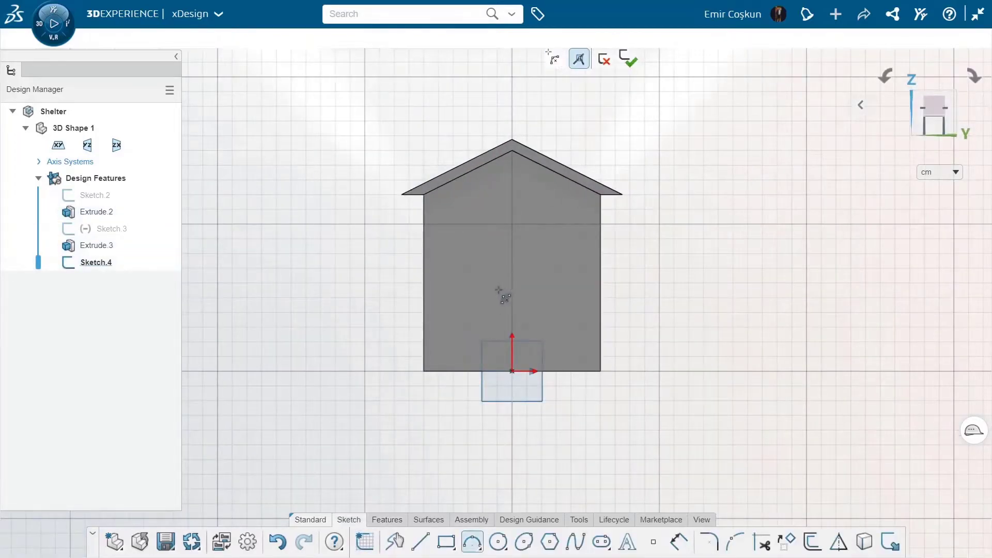
pyautogui.click(519, 285)
pyautogui.scroll(5, 519, 289)
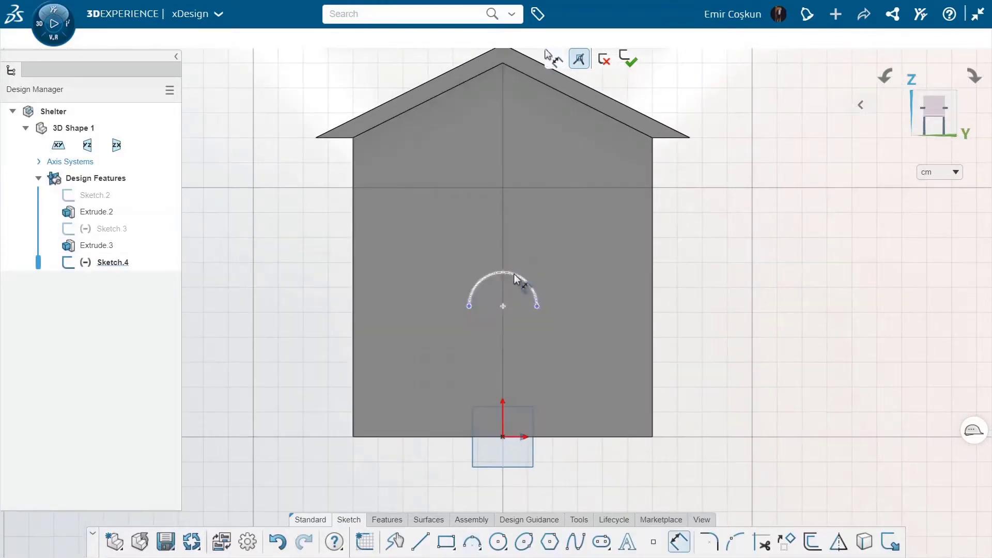
# Step: Set the door arc's radius to 25 cm and align it vertically with the origin
pyautogui.doubleClick(510, 290)
pyautogui.write('25')
pyautogui.press('Return')
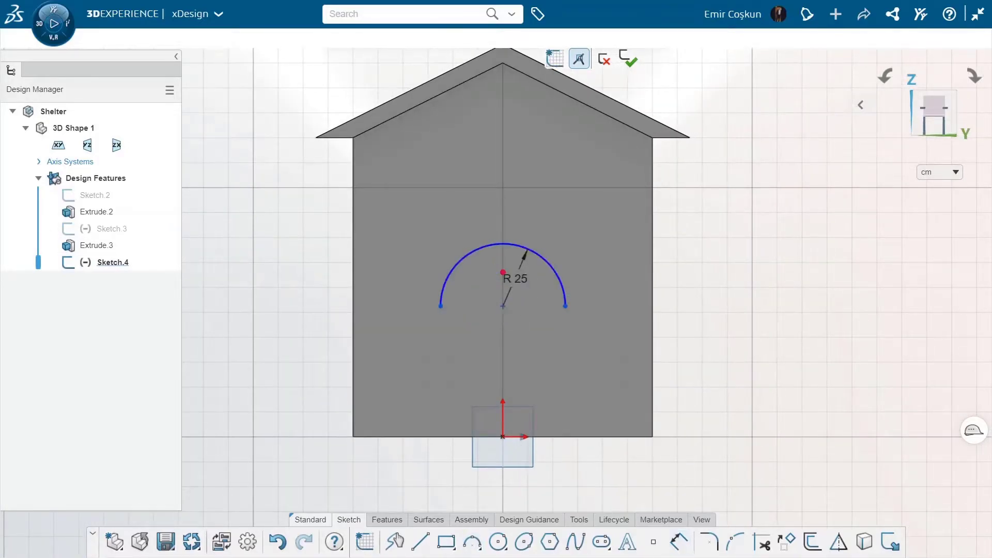
pyautogui.keyDown('ctrl'); pyautogui.click(502, 438); pyautogui.keyUp('ctrl')
pyautogui.click(553, 386)
# Step: Close the door outline below the arc with two side lines and a bottom line, and constrain the slanted right side upright
pyautogui.click(421, 541)
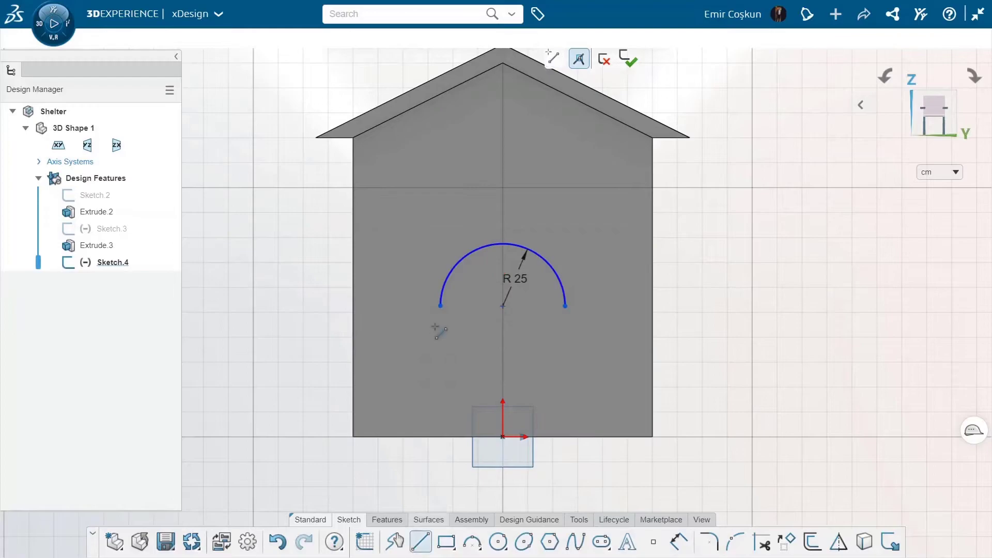
pyautogui.click(440, 436)
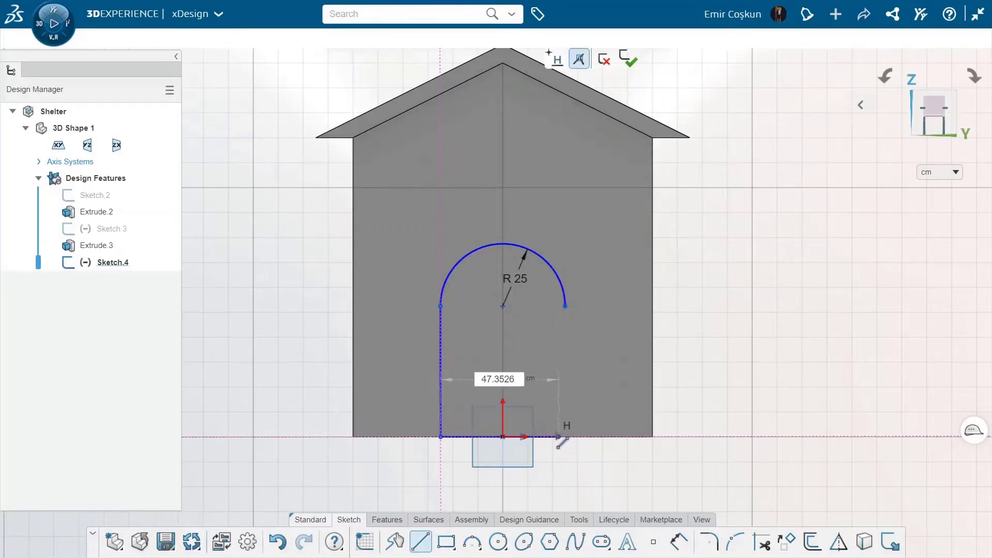
pyautogui.click(555, 437)
pyautogui.click(563, 348)
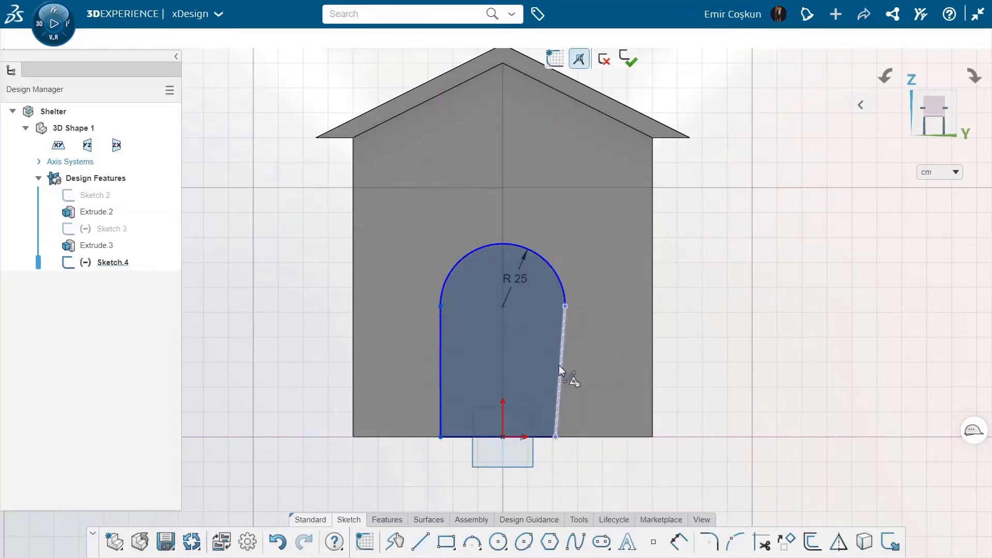
pyautogui.click(600, 438)
pyautogui.click(649, 384)
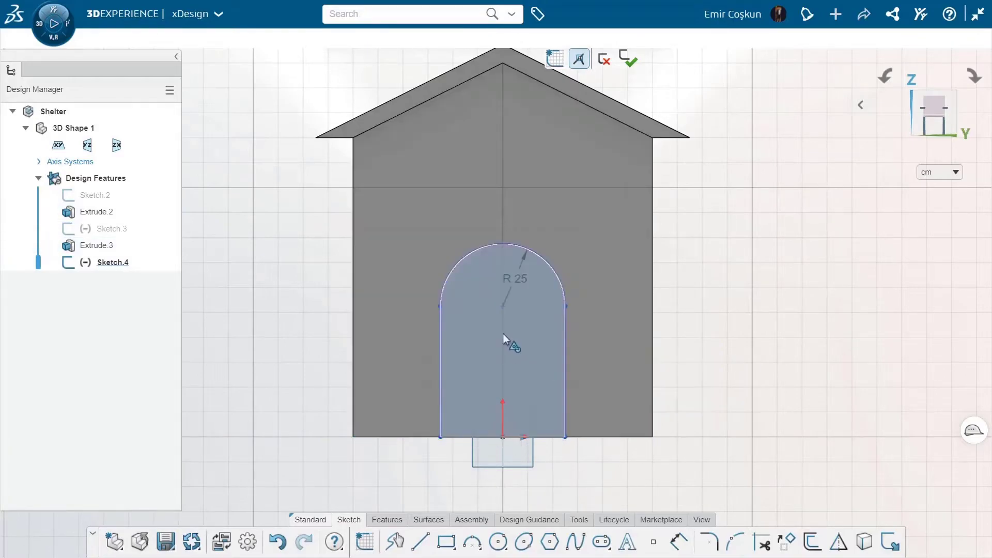
# Step: Dimension the door outline's overall height from its base to the top of the arc as 75 cm
pyautogui.press('d')
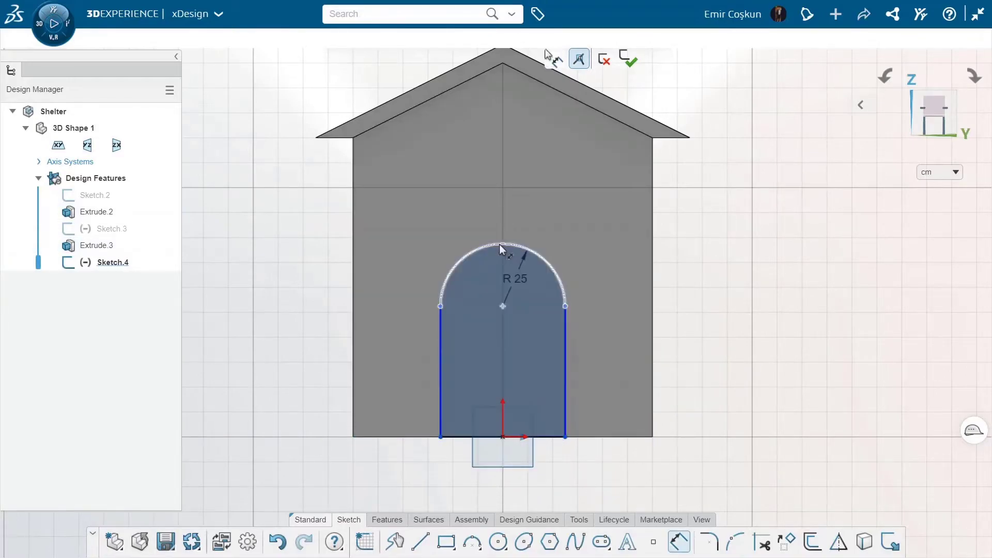
pyautogui.click(502, 437)
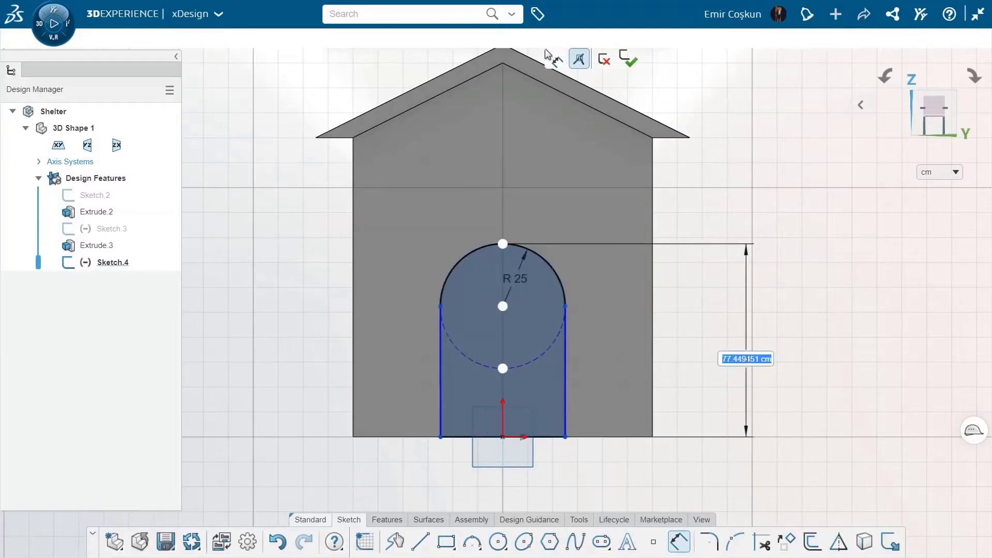
pyautogui.press('Return')
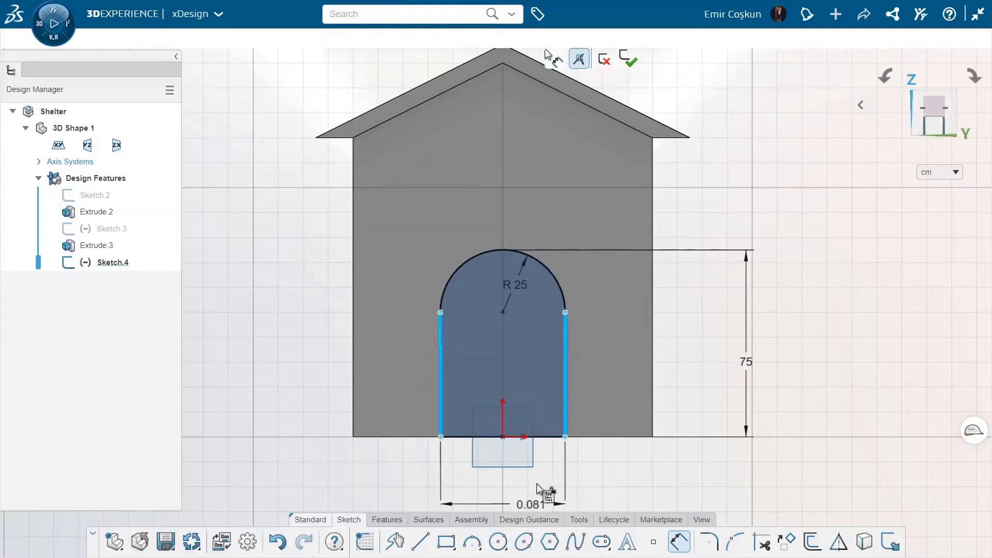
pyautogui.press('Escape')
# Step: Constrain both door sides to be vertical and dimension the width between them as 50 cm
pyautogui.click(440, 350)
pyautogui.click(493, 301)
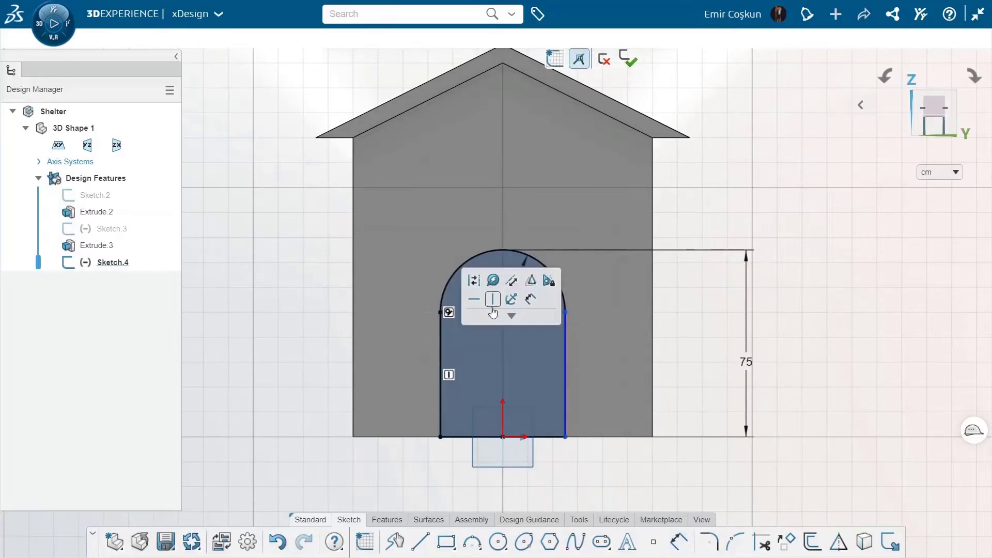
pyautogui.click(563, 380)
pyautogui.click(598, 327)
pyautogui.click(565, 485)
pyautogui.press('d')
pyautogui.click(441, 374)
pyautogui.click(566, 371)
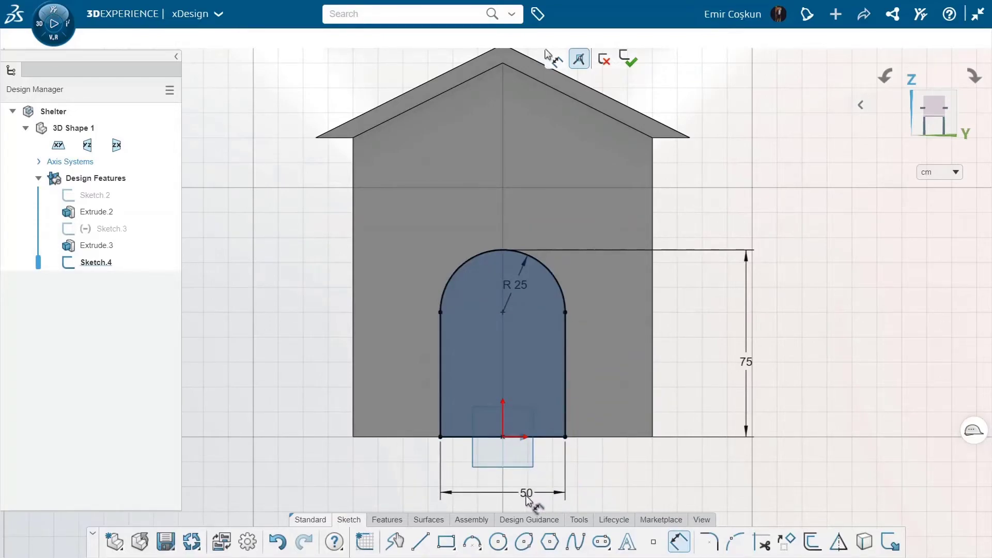
# Step: Extrude the door outline as a Blind solid cut into the front of the house
pyautogui.click(389, 519)
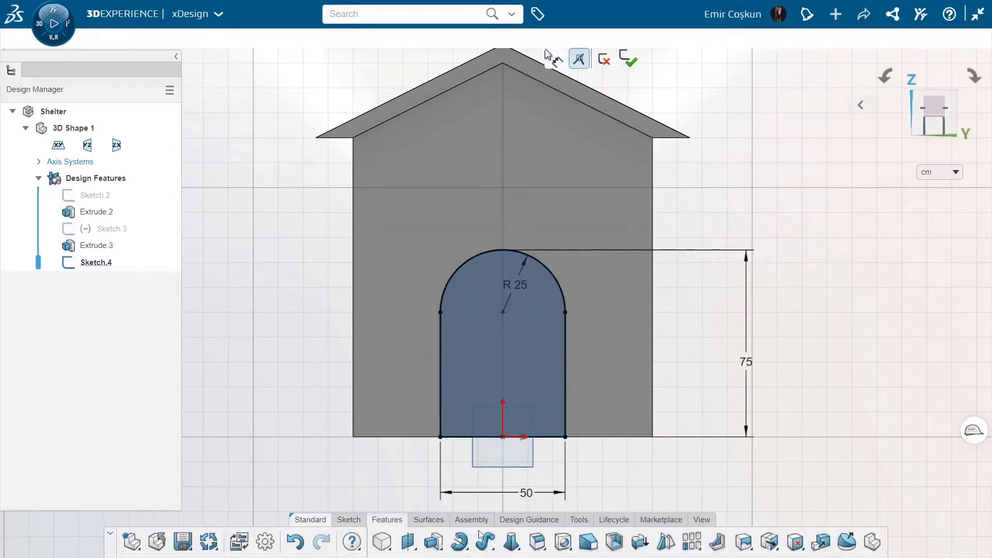
pyautogui.click(434, 541)
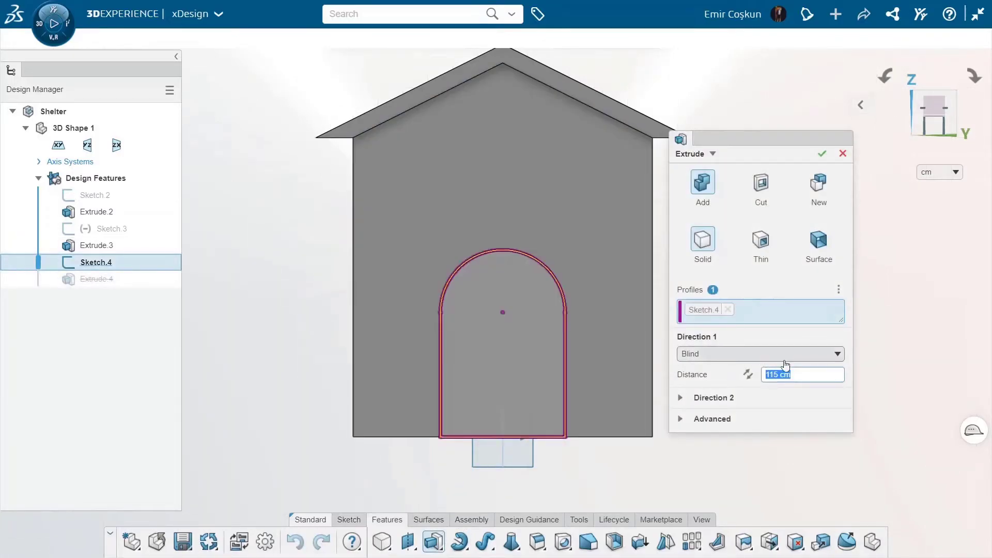
pyautogui.click(761, 181)
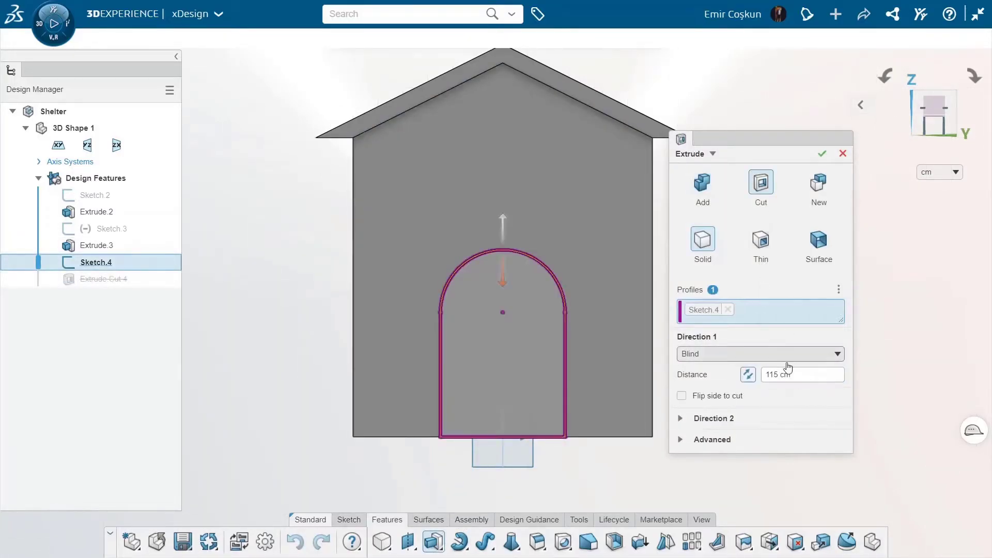
# Step: Shell the house one way with a 5 cm thickness, removing the recessed face inside the door cut
pyautogui.moveTo(604, 381); pyautogui.dragTo(361, 372, button='middle')
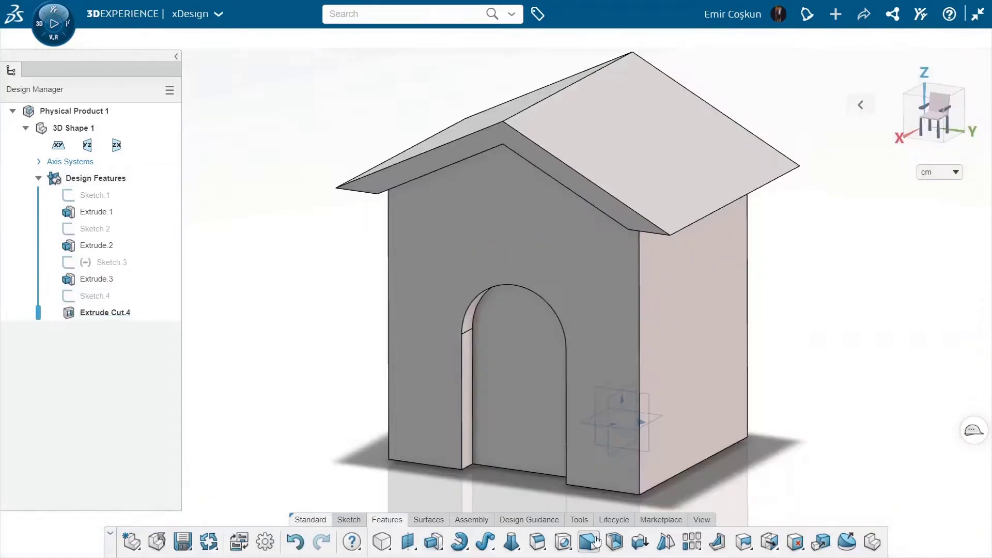
pyautogui.click(615, 542)
pyautogui.click(536, 359)
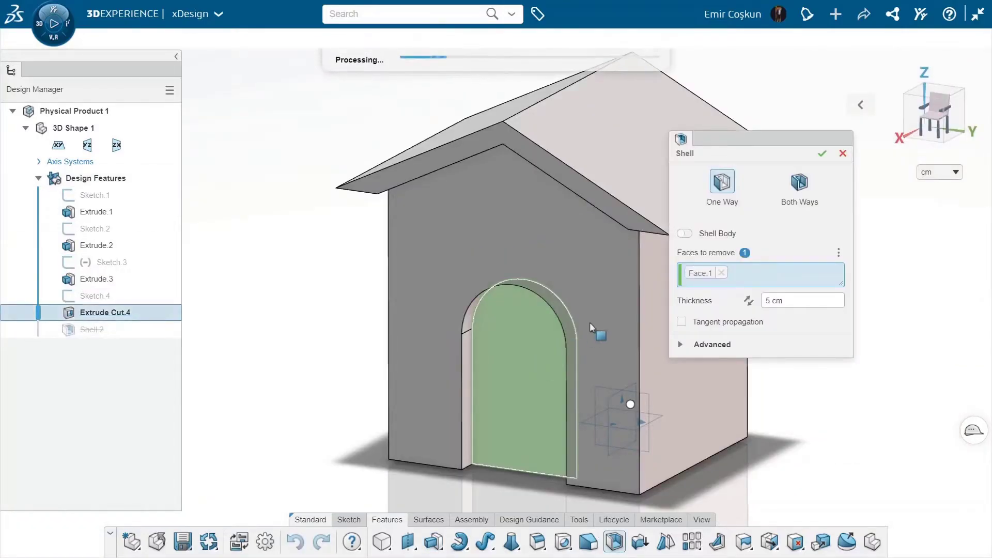
pyautogui.click(822, 154)
# Step: Start a sketch on the house's underside and draw a small rectangle for a foot at each of its four corners
pyautogui.moveTo(510, 410)
pyautogui.mouseDown(button='middle')
pyautogui.moveTo(547, 288)
pyautogui.moveTo(501, 327)
pyautogui.moveTo(522, 401)
pyautogui.moveTo(587, 434)
pyautogui.moveTo(496, 432)
pyautogui.moveTo(646, 405)
pyautogui.moveTo(643, 421)
pyautogui.moveTo(527, 386)
pyautogui.moveTo(467, 422)
pyautogui.mouseUp(button='middle')
pyautogui.moveTo(459, 412); pyautogui.dragTo(470, 315, button='middle')
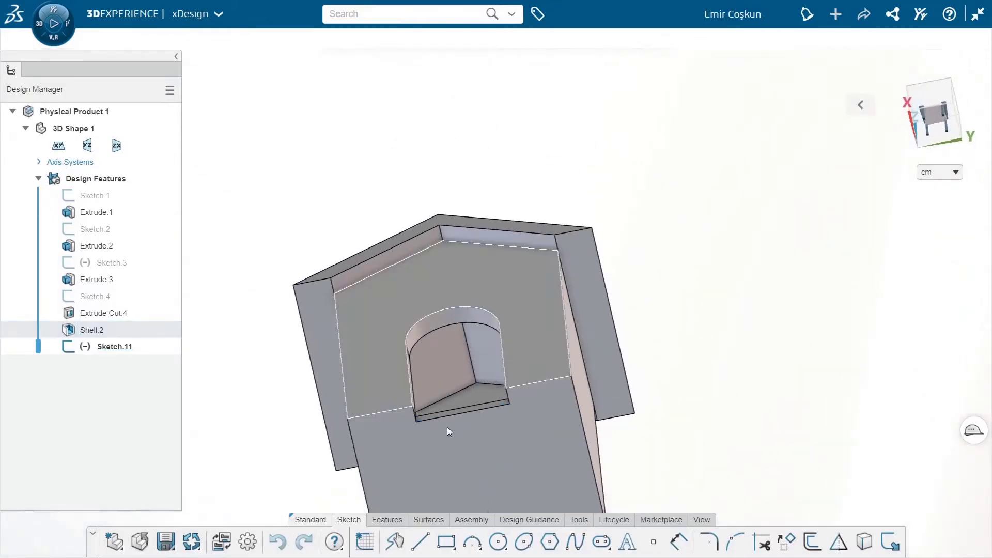
pyautogui.click(525, 408)
pyautogui.click(365, 542)
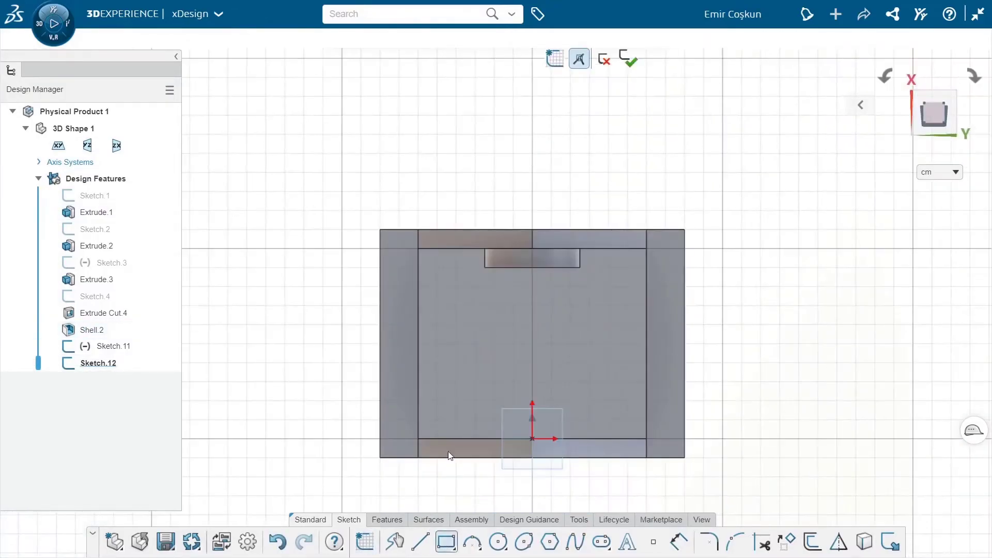
pyautogui.click(419, 249)
pyautogui.click(438, 268)
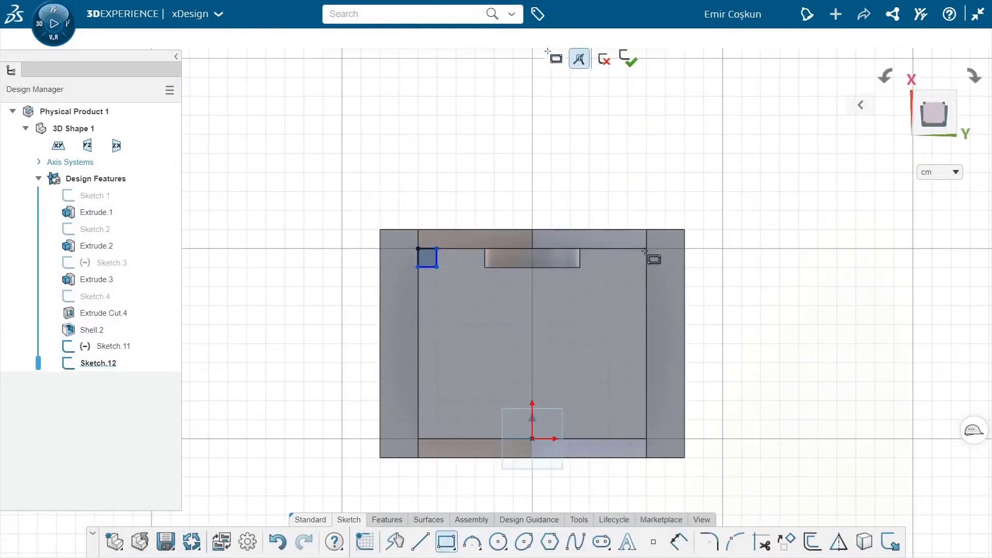
pyautogui.click(647, 248)
pyautogui.click(624, 267)
pyautogui.click(646, 438)
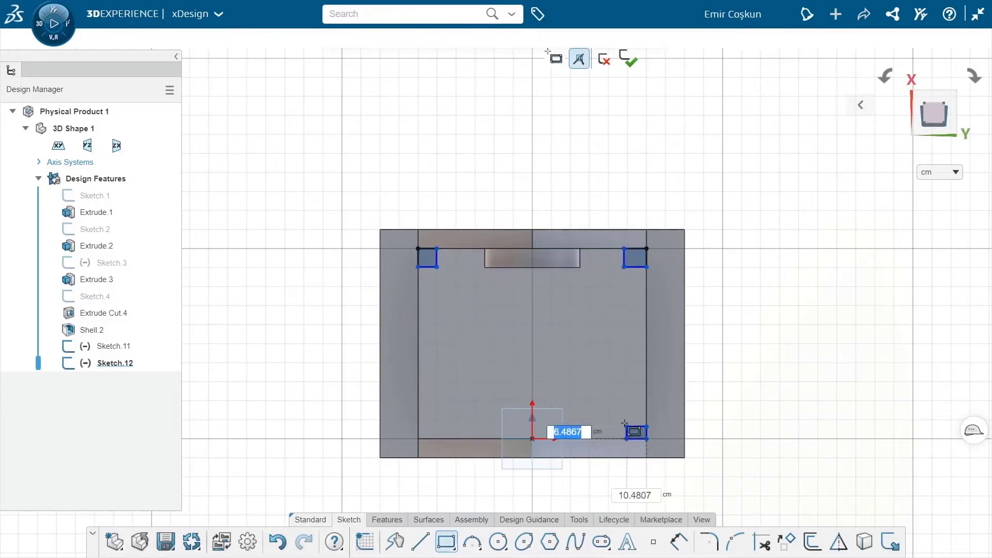
pyautogui.click(620, 416)
pyautogui.click(418, 438)
pyautogui.click(438, 420)
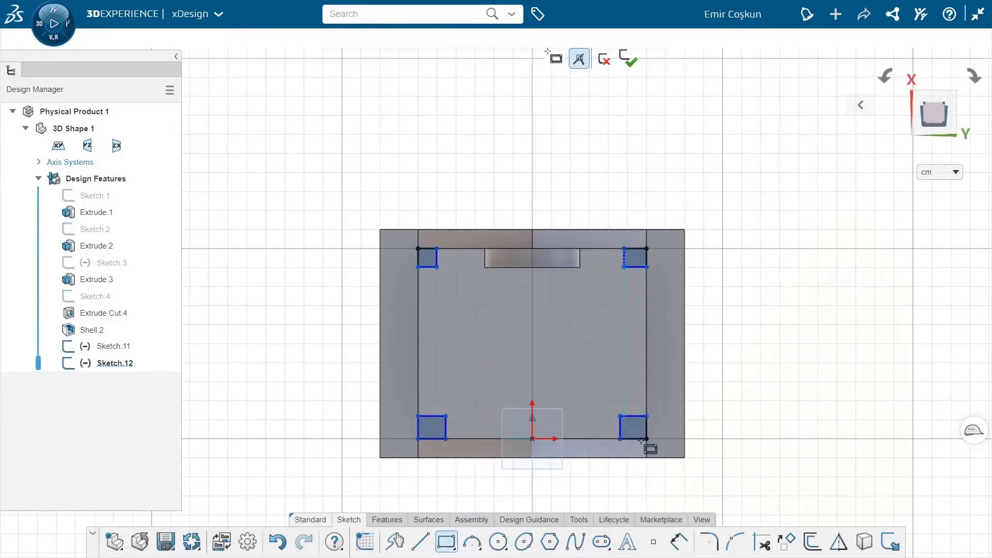
# Step: Dimension one rear corner rectangle as 10 cm by 10 cm
pyautogui.scroll(5, 644, 443)
pyautogui.scroll(-1, 563, 408)
pyautogui.press('Escape')
pyautogui.doubleClick(547, 388)
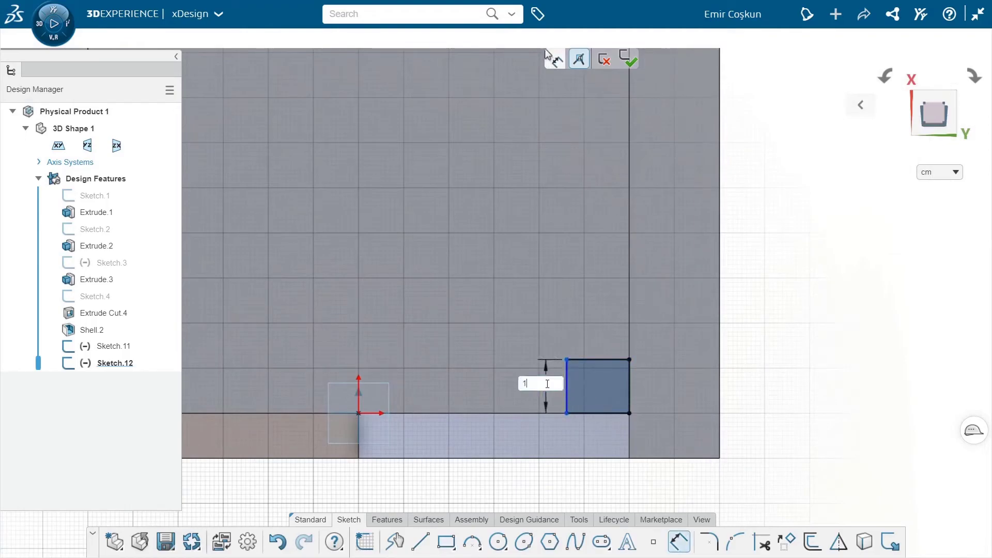
pyautogui.write('10')
pyautogui.press('Return')
pyautogui.click(605, 368)
pyautogui.doubleClick(600, 337)
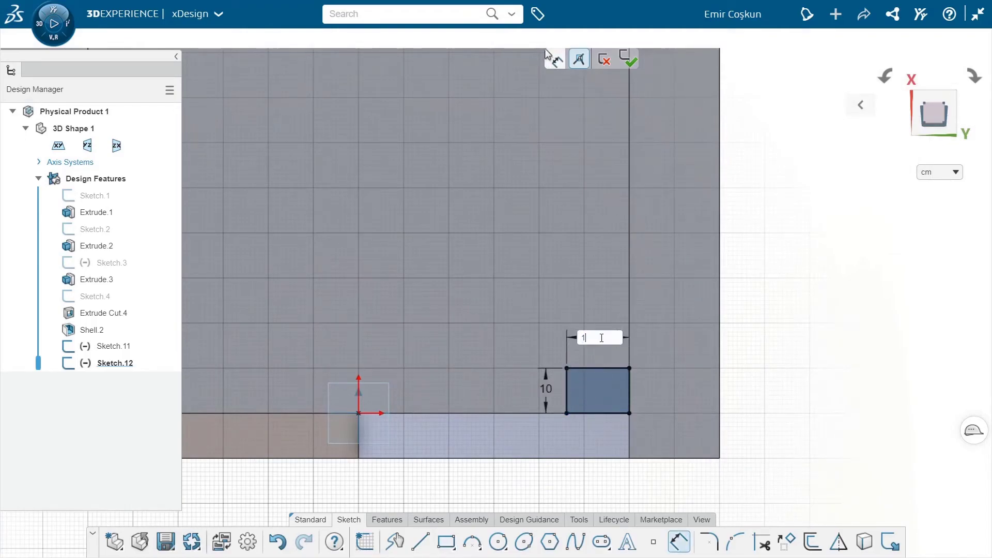
pyautogui.write('10')
pyautogui.press('Return')
# Step: Make the other three rectangles equal in size to the 10 cm square and attach the stray one to its house corner
pyautogui.rightClick(568, 237)
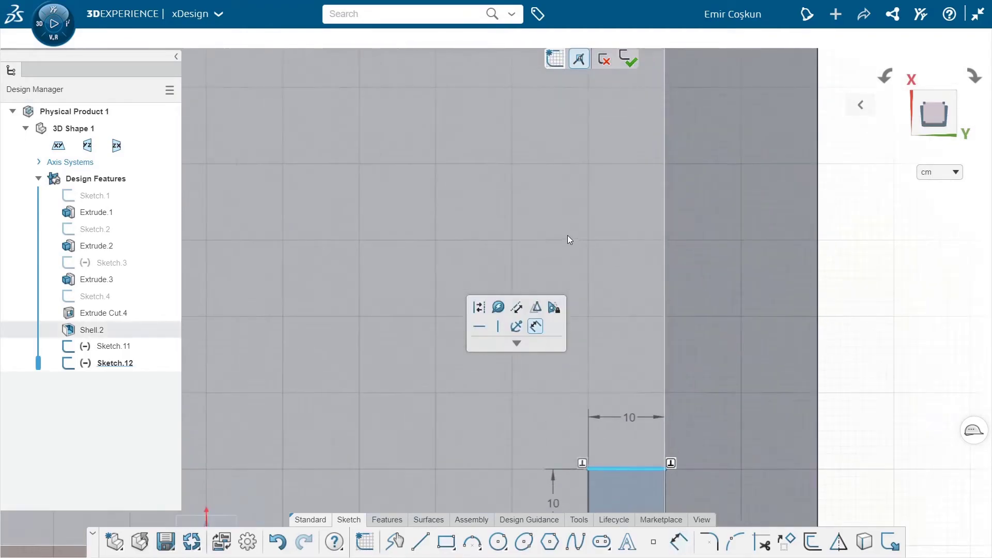
pyautogui.scroll(-3, 513, 178)
pyautogui.rightClick(538, 144)
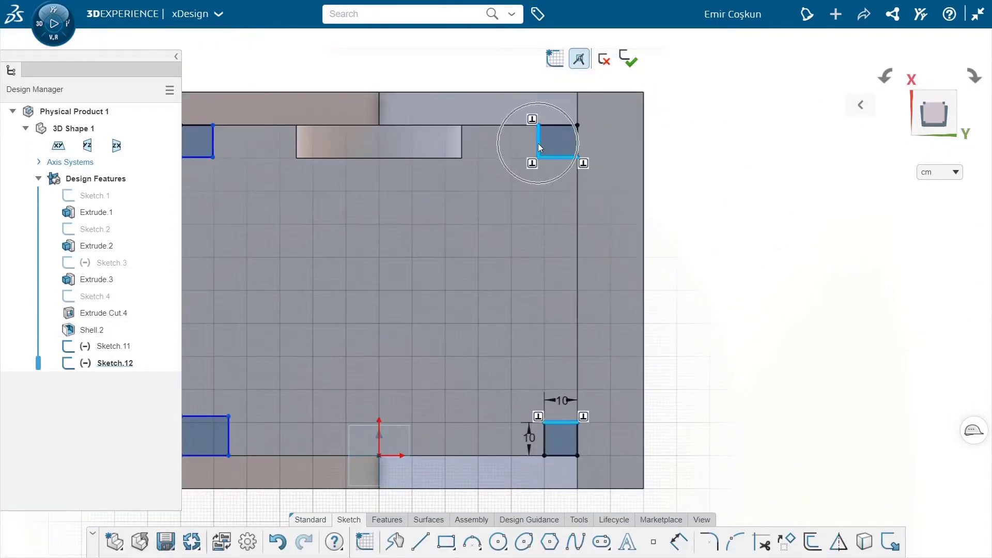
pyautogui.click(509, 102)
pyautogui.click(544, 142)
pyautogui.scroll(-2, 235, 192)
pyautogui.moveTo(235, 192); pyautogui.dragTo(326, 191, button='middle')
pyautogui.keyDown('ctrl'); pyautogui.click(318, 196); pyautogui.keyUp('ctrl')
pyautogui.keyDown('ctrl'); pyautogui.click(318, 425); pyautogui.keyUp('ctrl')
pyautogui.click(370, 389)
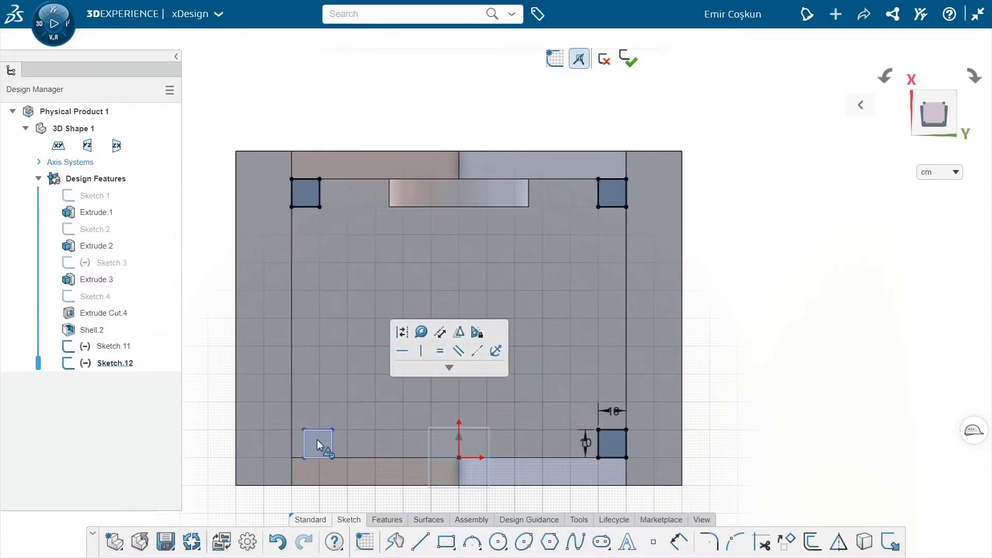
pyautogui.click(293, 459)
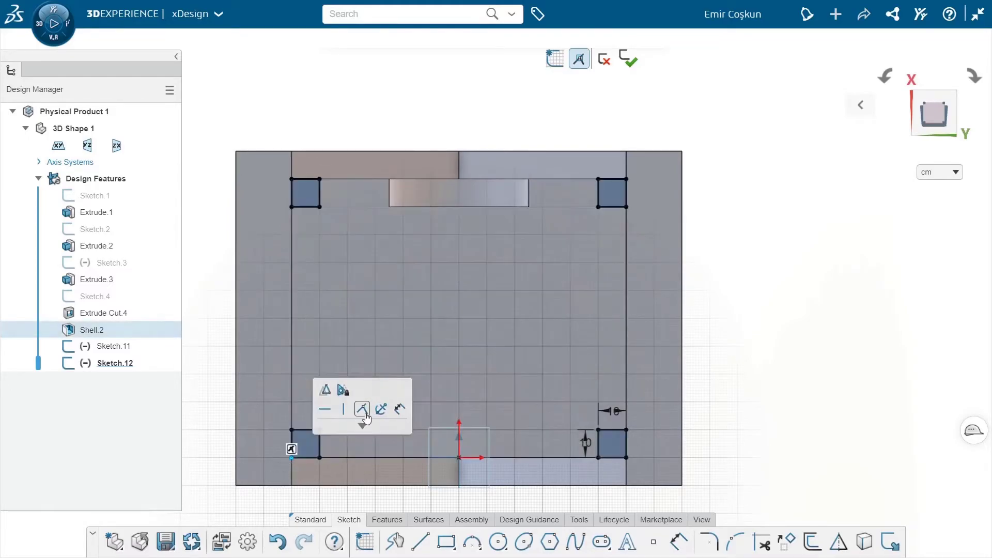
# Step: Extrude the four corner squares as added solid feet with a Blind distance of 3.5 cm
pyautogui.click(407, 519)
pyautogui.click(433, 542)
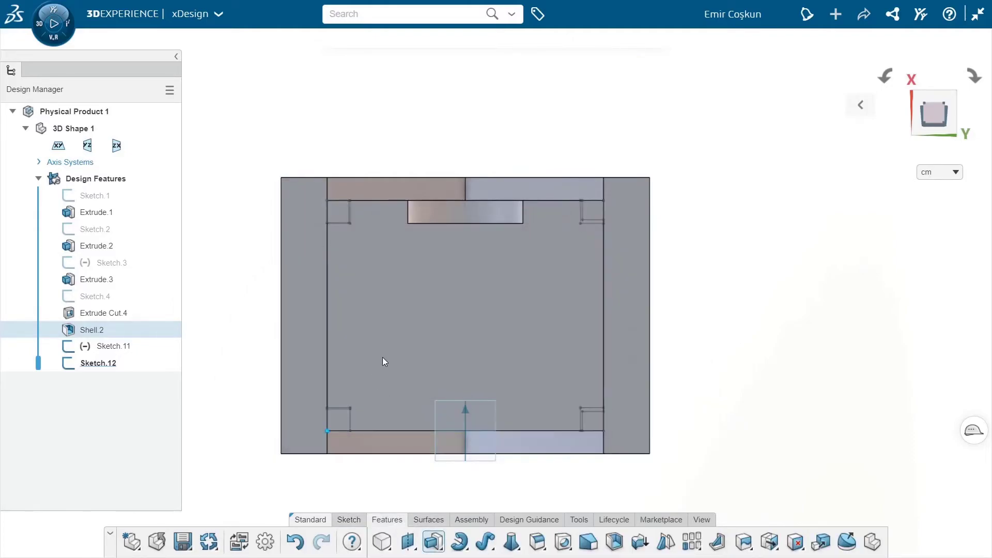
pyautogui.click(595, 211)
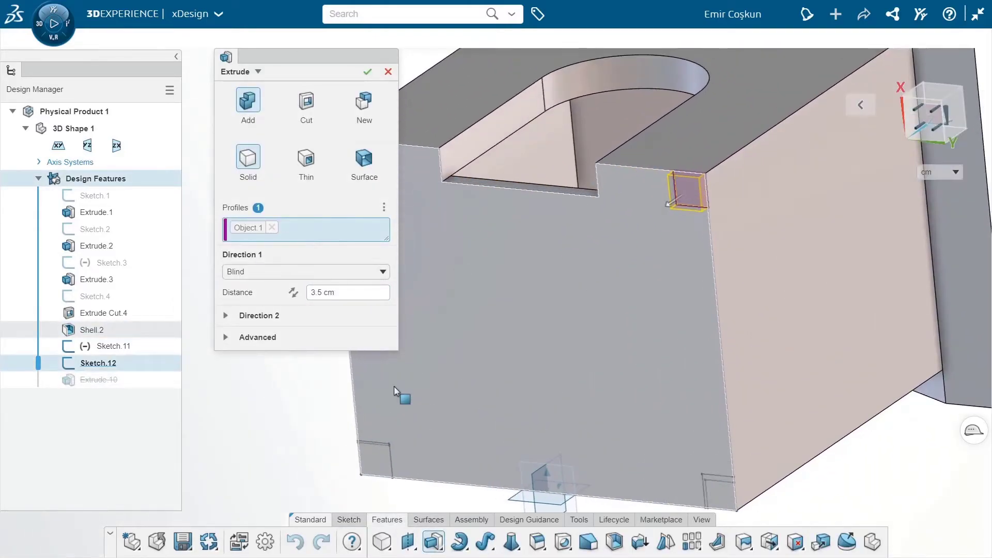
pyautogui.click(712, 478)
pyautogui.click(373, 460)
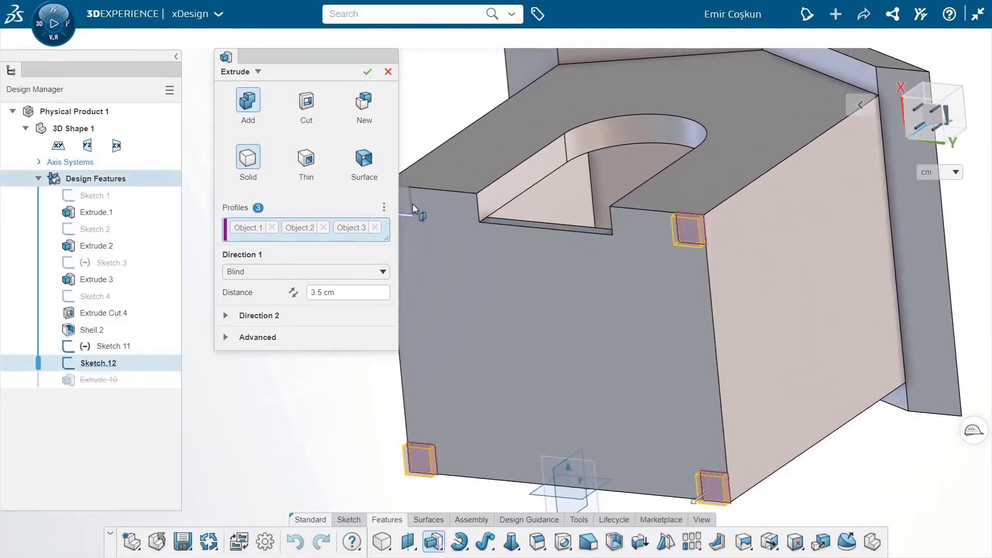
pyautogui.click(405, 202)
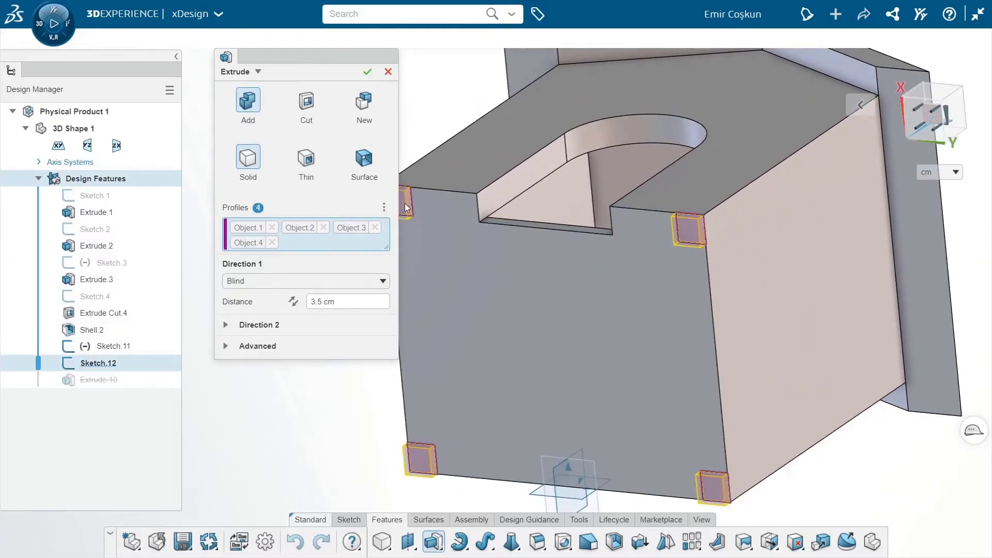
pyautogui.click(368, 72)
# Step: Start a sketch on the house's front face and draw a nameplate rectangle about 45 cm wide between the door and the roof
pyautogui.moveTo(355, 162); pyautogui.dragTo(383, 219, button='middle')
pyautogui.scroll(-4, 383, 219)
pyautogui.moveTo(507, 110); pyautogui.dragTo(555, 187, button='middle')
pyautogui.click(594, 180)
pyautogui.click(586, 141)
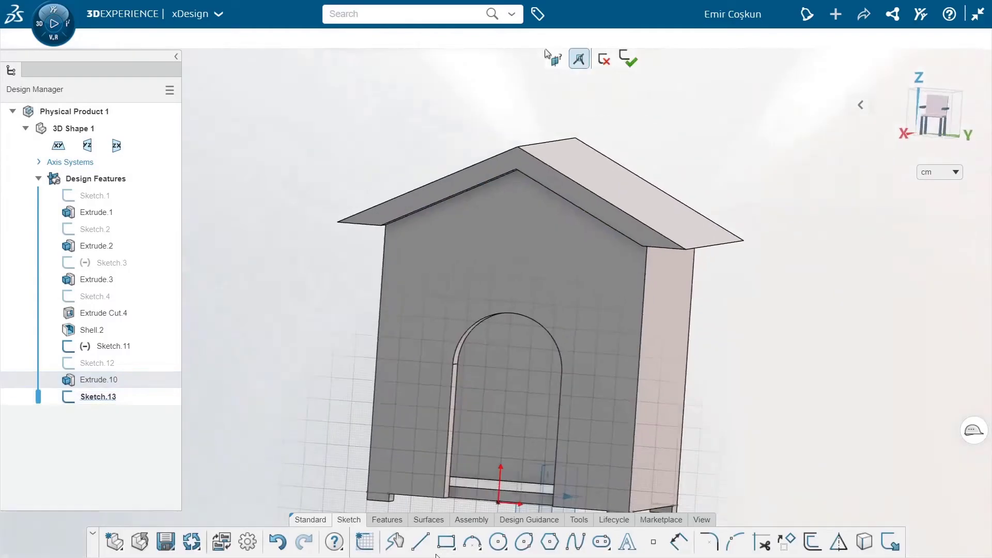
pyautogui.click(432, 322)
pyautogui.click(533, 344)
# Step: Set the nameplate rectangle's width to 45 cm and its height to 10 cm
pyautogui.click(488, 323)
pyautogui.click(555, 273)
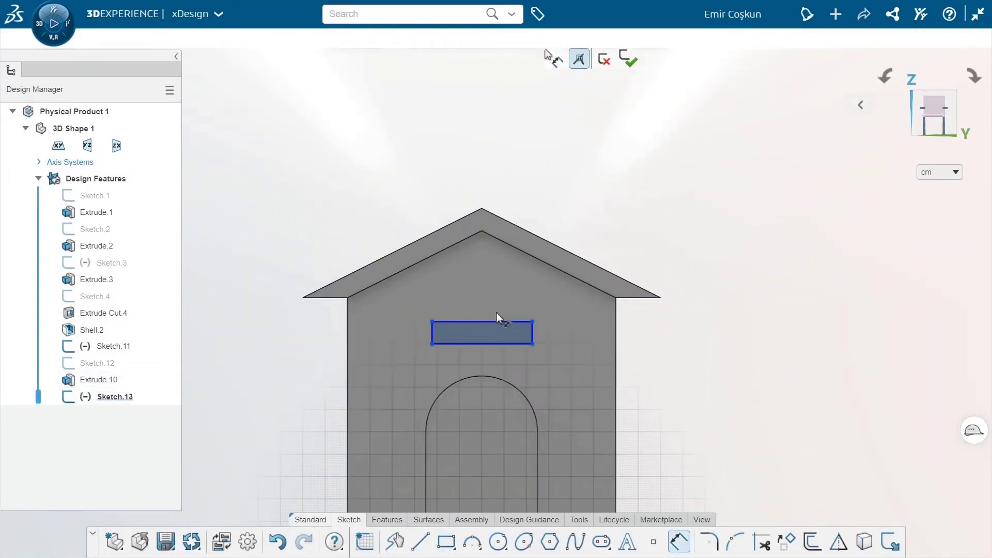
pyautogui.click(486, 298)
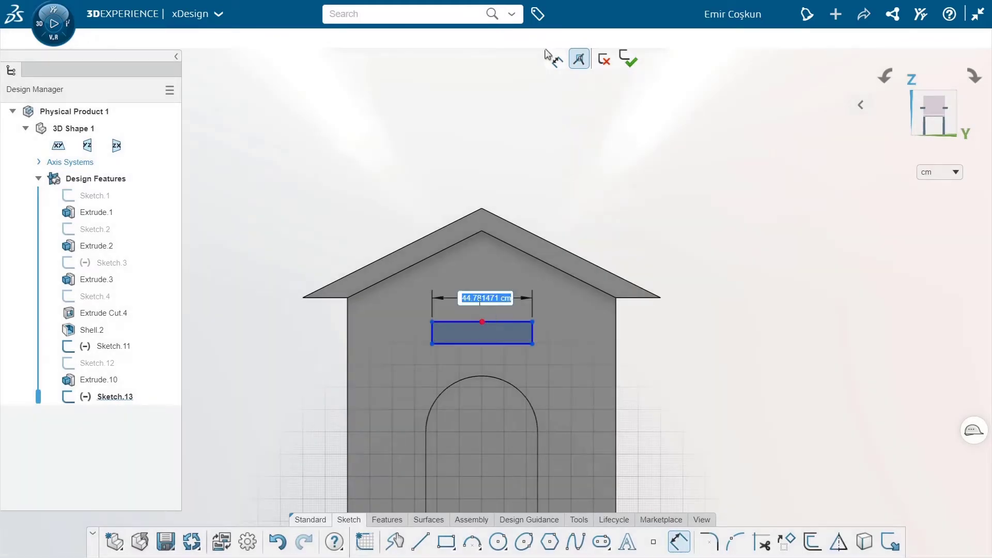
pyautogui.press('Return')
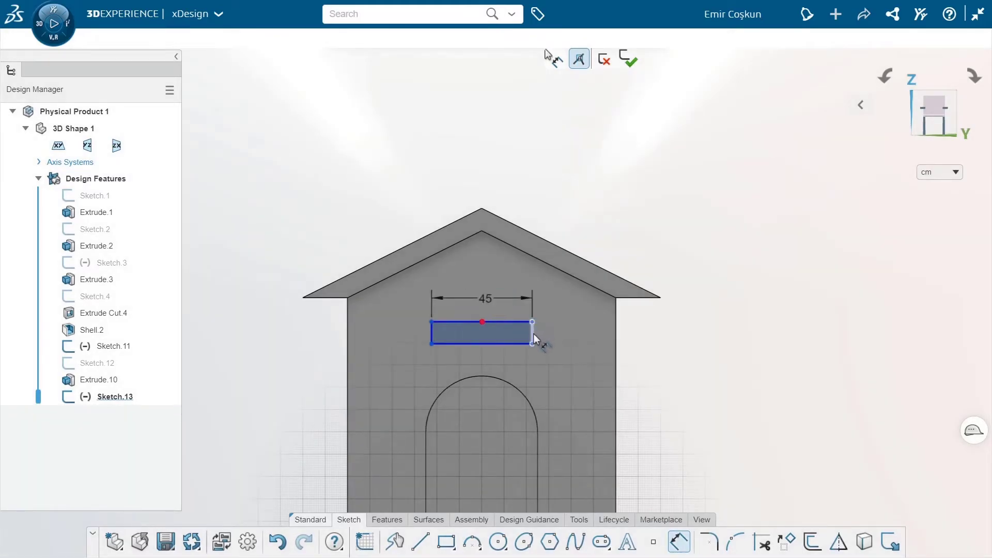
pyautogui.click(533, 334)
pyautogui.click(566, 335)
pyautogui.write('10')
pyautogui.press('Return')
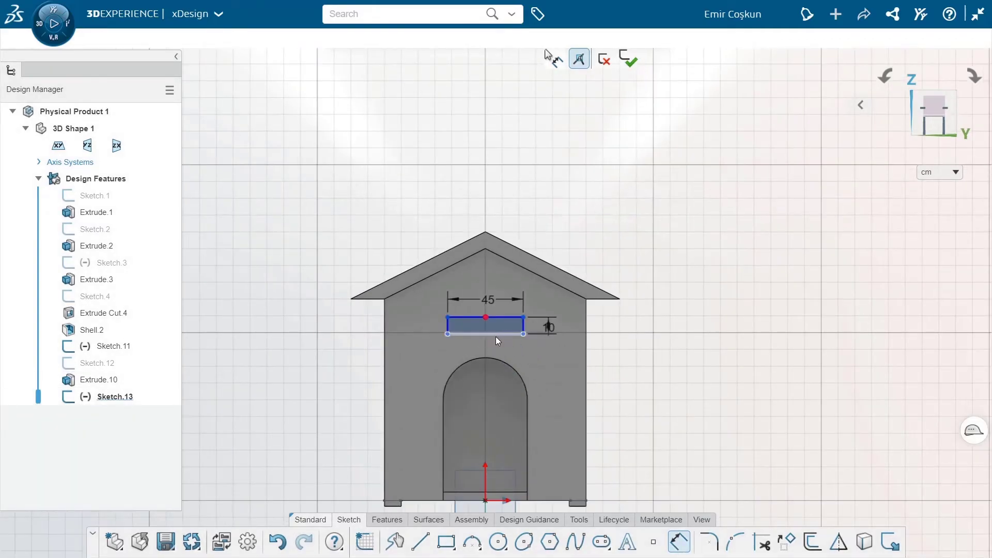
pyautogui.press('Escape')
pyautogui.click(486, 335)
pyautogui.scroll(-2, 488, 465)
pyautogui.click(488, 452)
pyautogui.click(539, 402)
pyautogui.click(488, 326)
pyautogui.click(488, 451)
pyautogui.press('Escape')
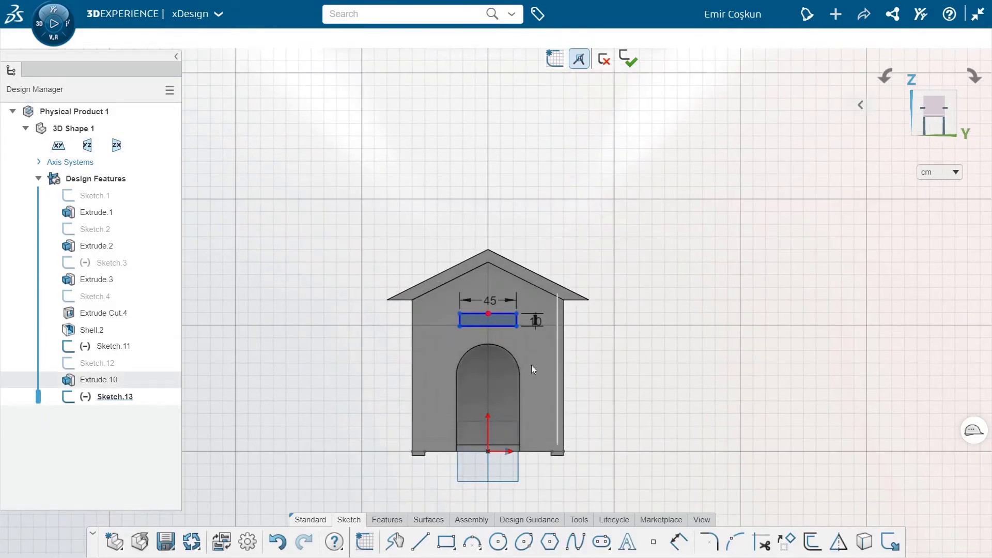
# Step: Align the midpoint of the nameplate rectangle's bottom edge vertically with the origin
pyautogui.scroll(3, 486, 334)
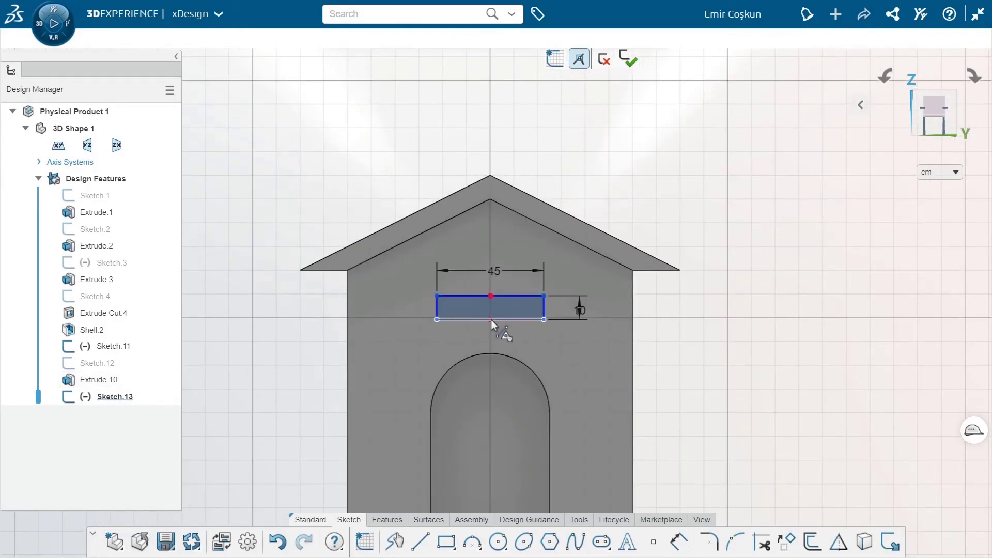
pyautogui.click(491, 320)
pyautogui.scroll(-2, 491, 320)
pyautogui.scroll(1, 493, 452)
pyautogui.click(492, 462)
pyautogui.click(542, 411)
# Step: Dimension the distance from the origin up to the nameplate rectangle's bottom edge as 100 cm
pyautogui.press('d')
pyautogui.click(512, 281)
pyautogui.click(492, 462)
pyautogui.click(689, 405)
pyautogui.write('100')
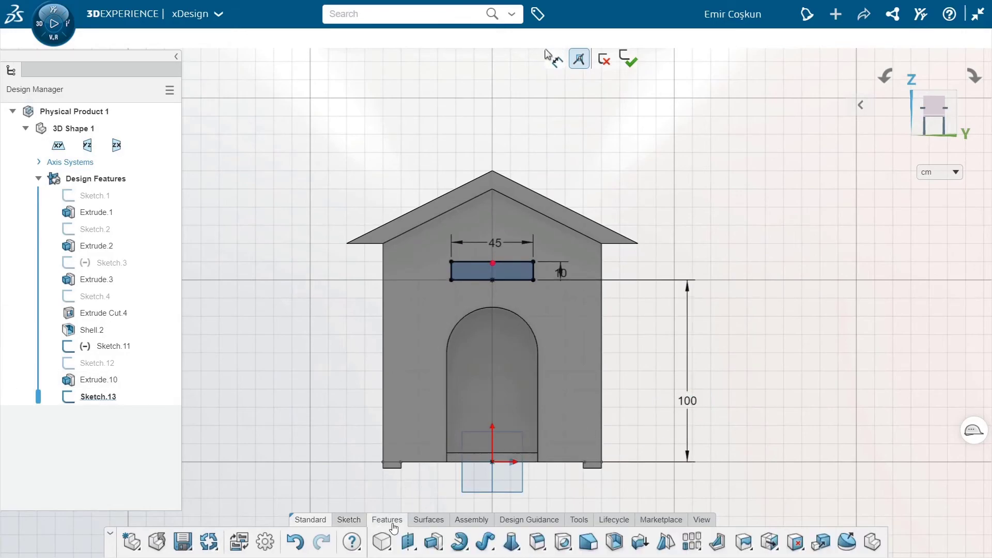
# Step: Extrude the nameplate rectangle outward from the front face as an added solid with a Blind distance of 2 cm
pyautogui.click(434, 542)
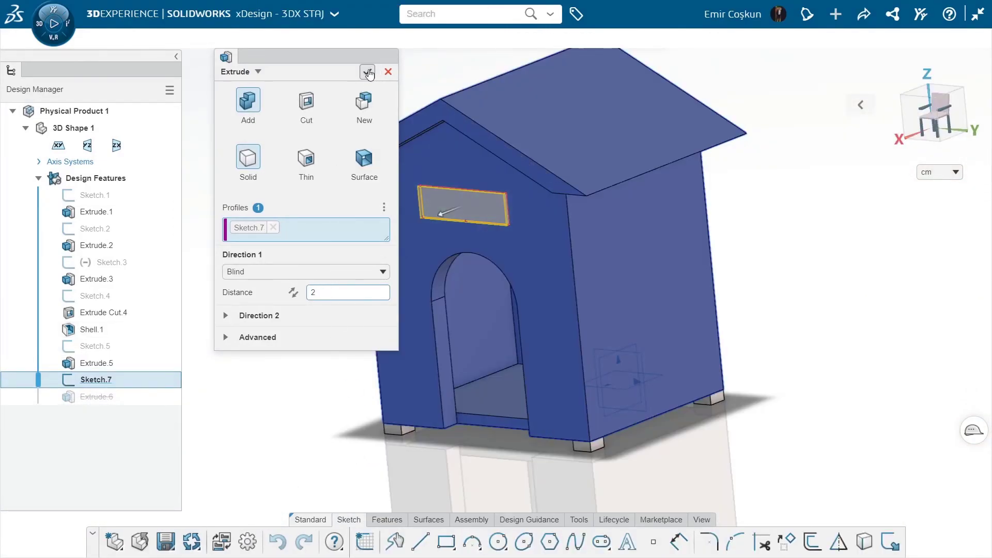
pyautogui.click(368, 72)
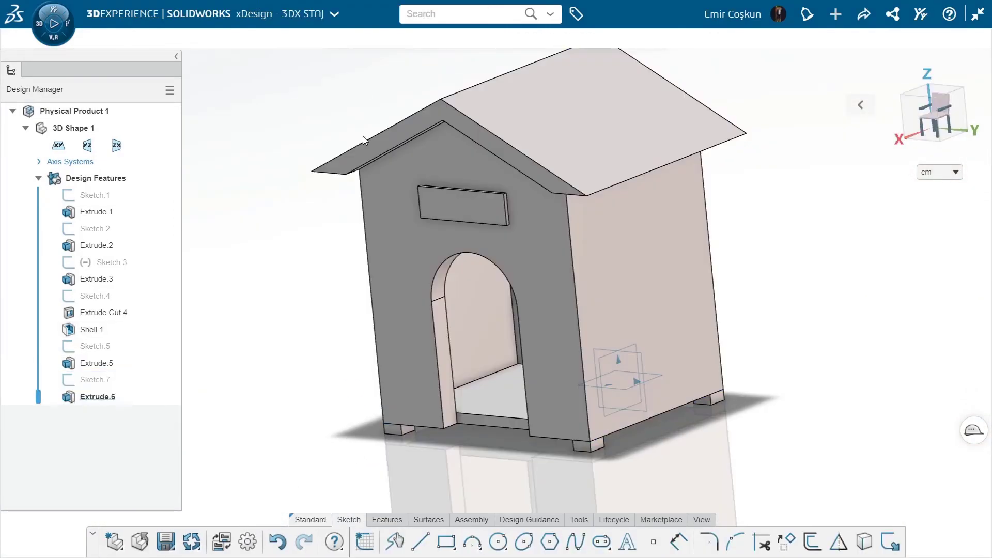
pyautogui.moveTo(348, 290); pyautogui.dragTo(610, 462, button='middle')
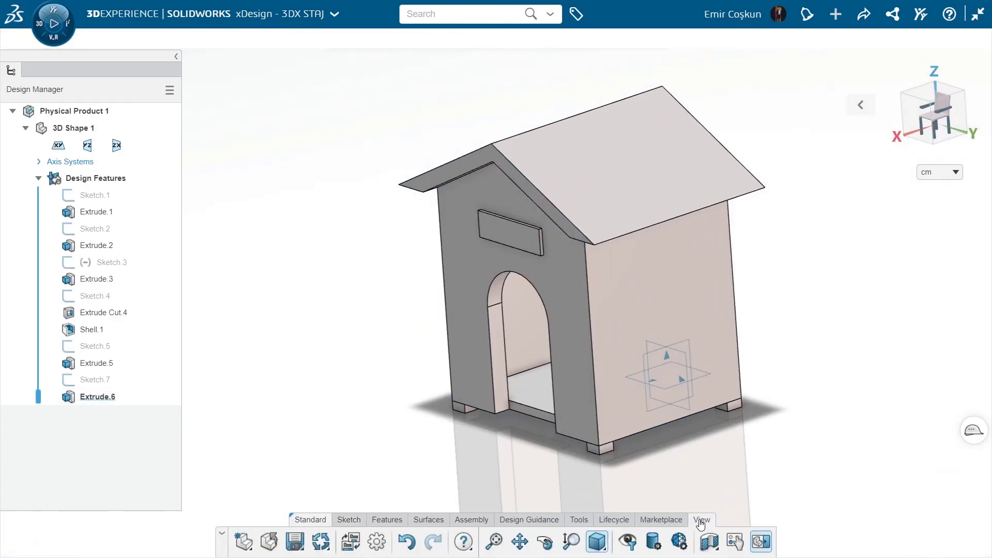
pyautogui.moveTo(594, 538); pyautogui.dragTo(814, 427, button='middle')
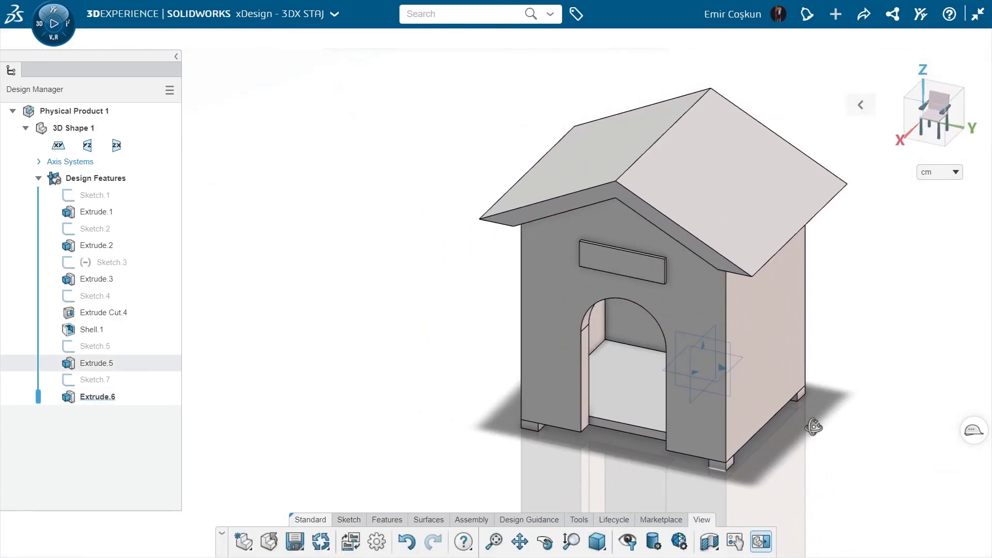